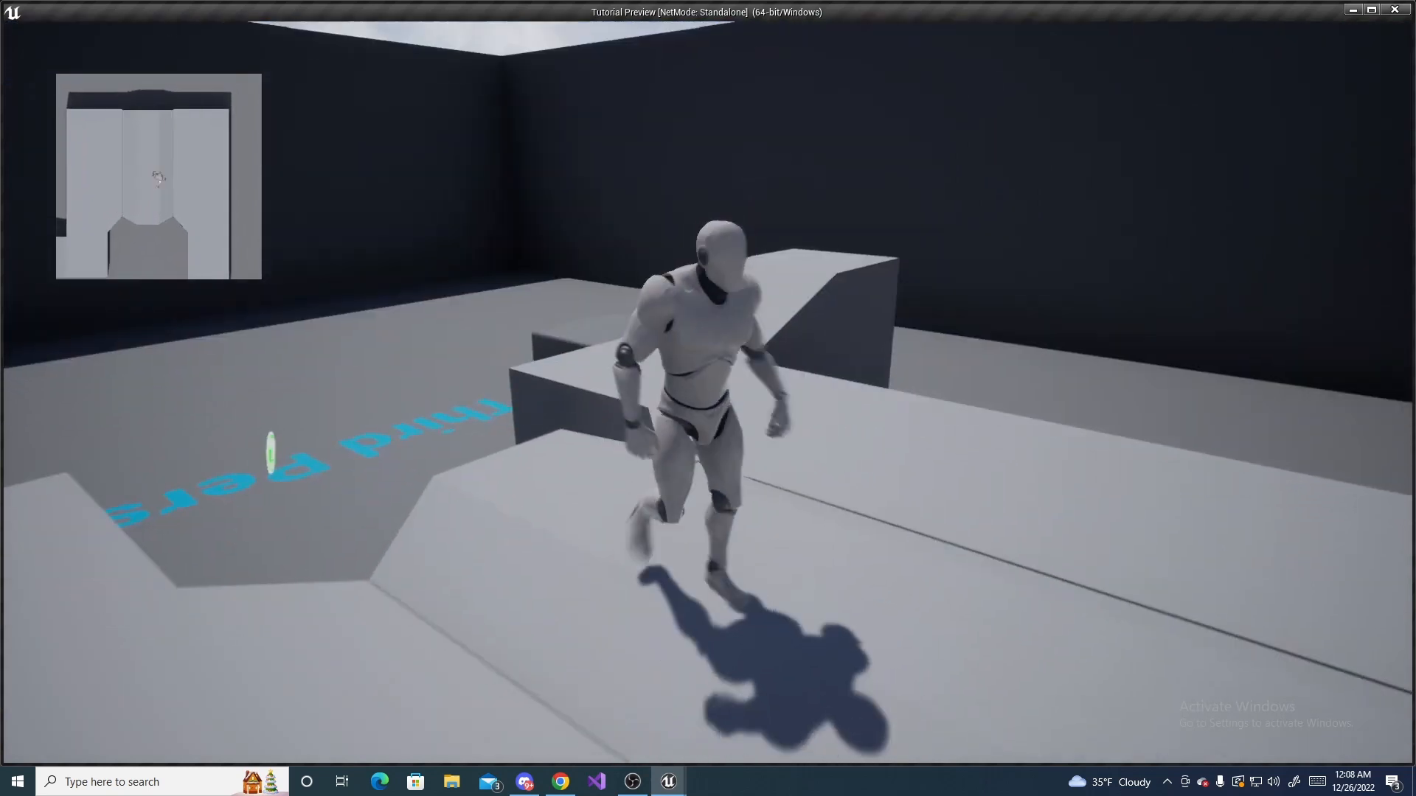
Run the character around the level in the preview to check how the minimap follows it.
{"action": "key", "text": "w"}
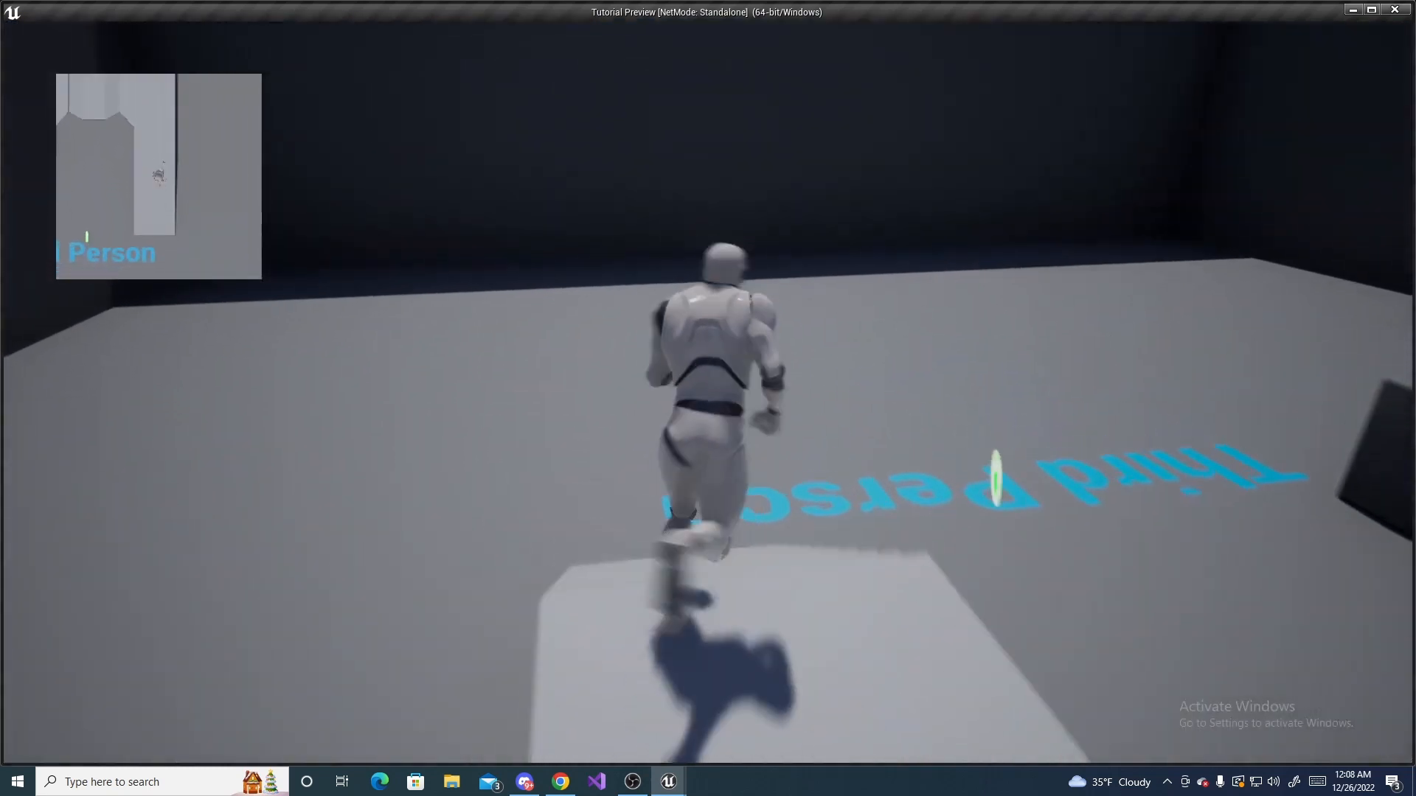
{"action": "key", "text": "w"}
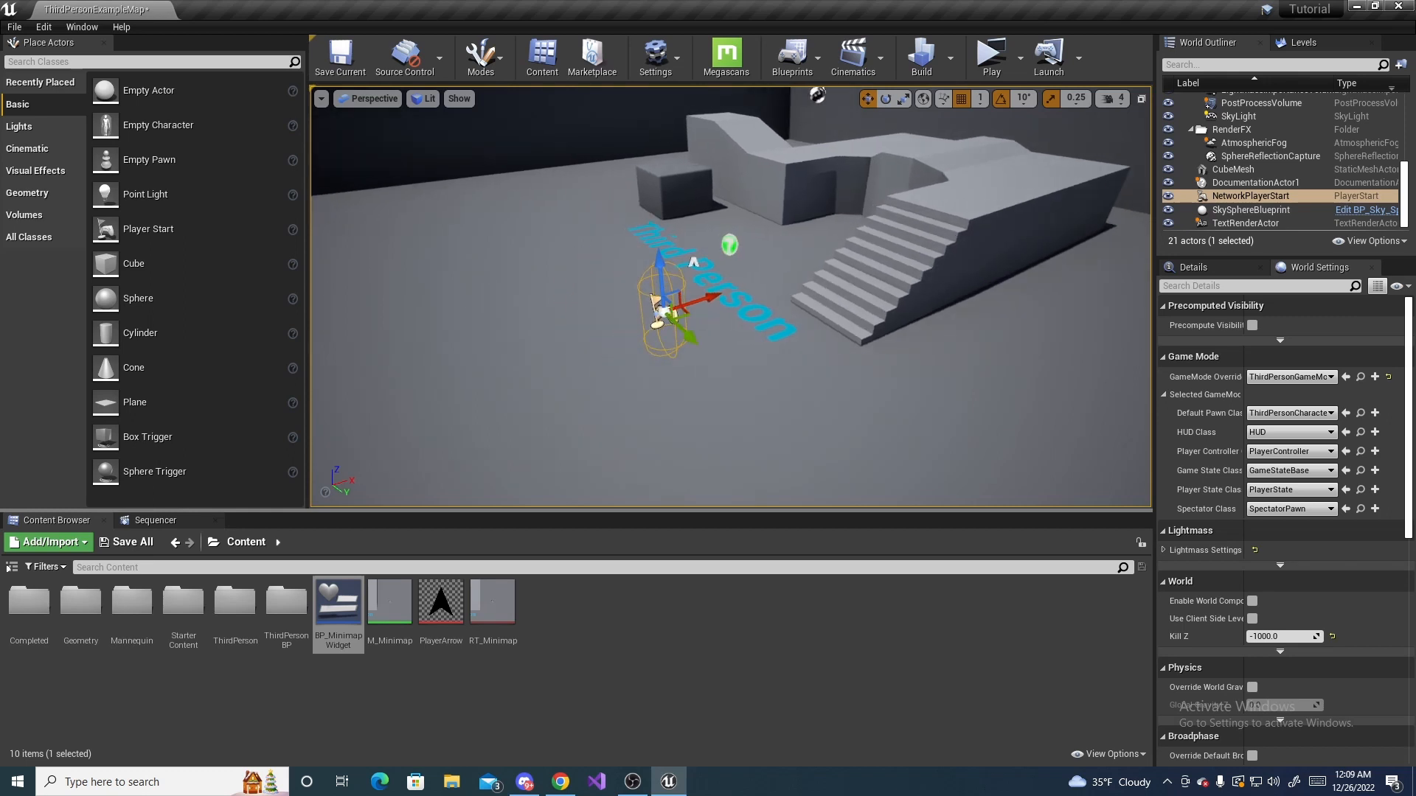
{"action": "key", "text": "a"}
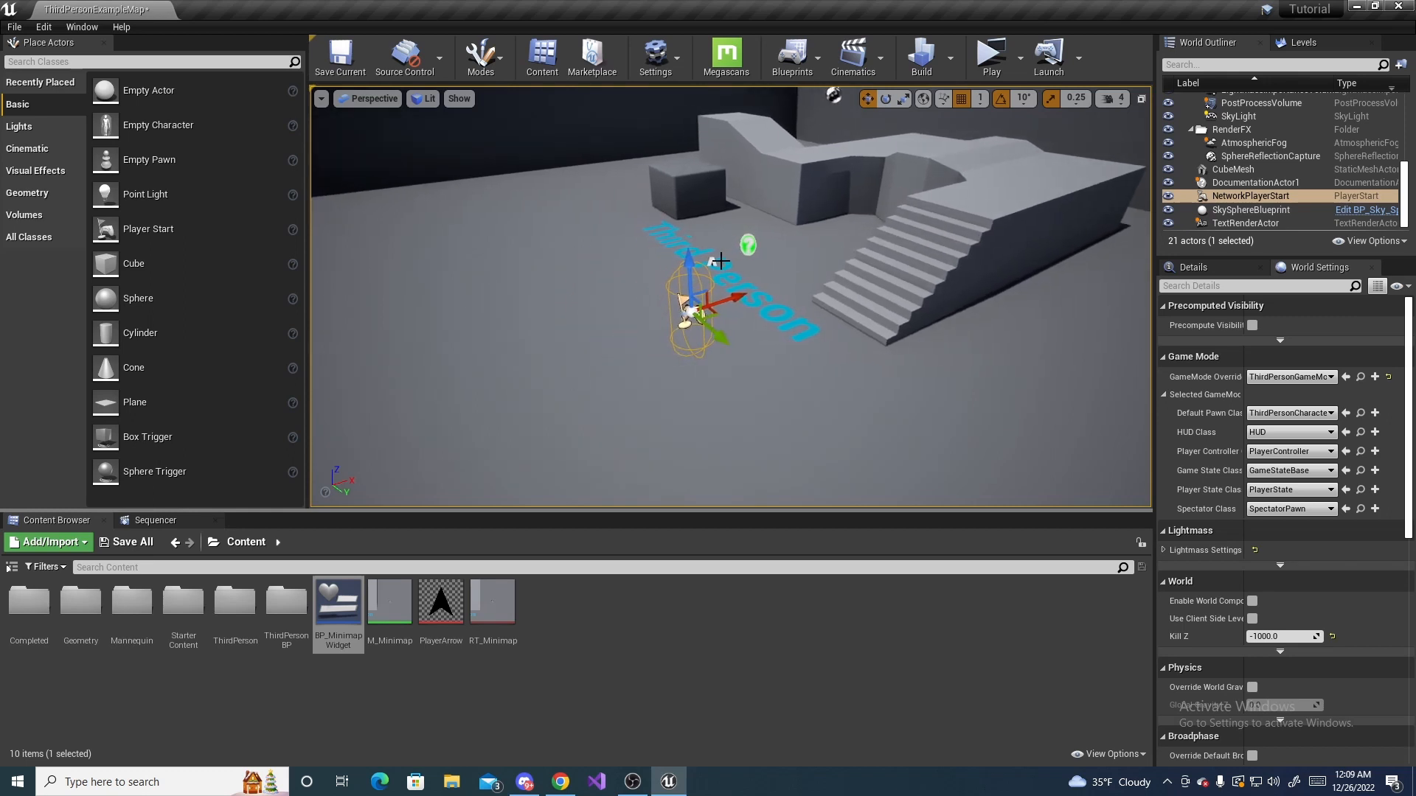
Open the PlayerArrow texture and examine its compression, mip generation and texture group settings.
{"action": "mouse_move", "coordinate": [445, 632]}
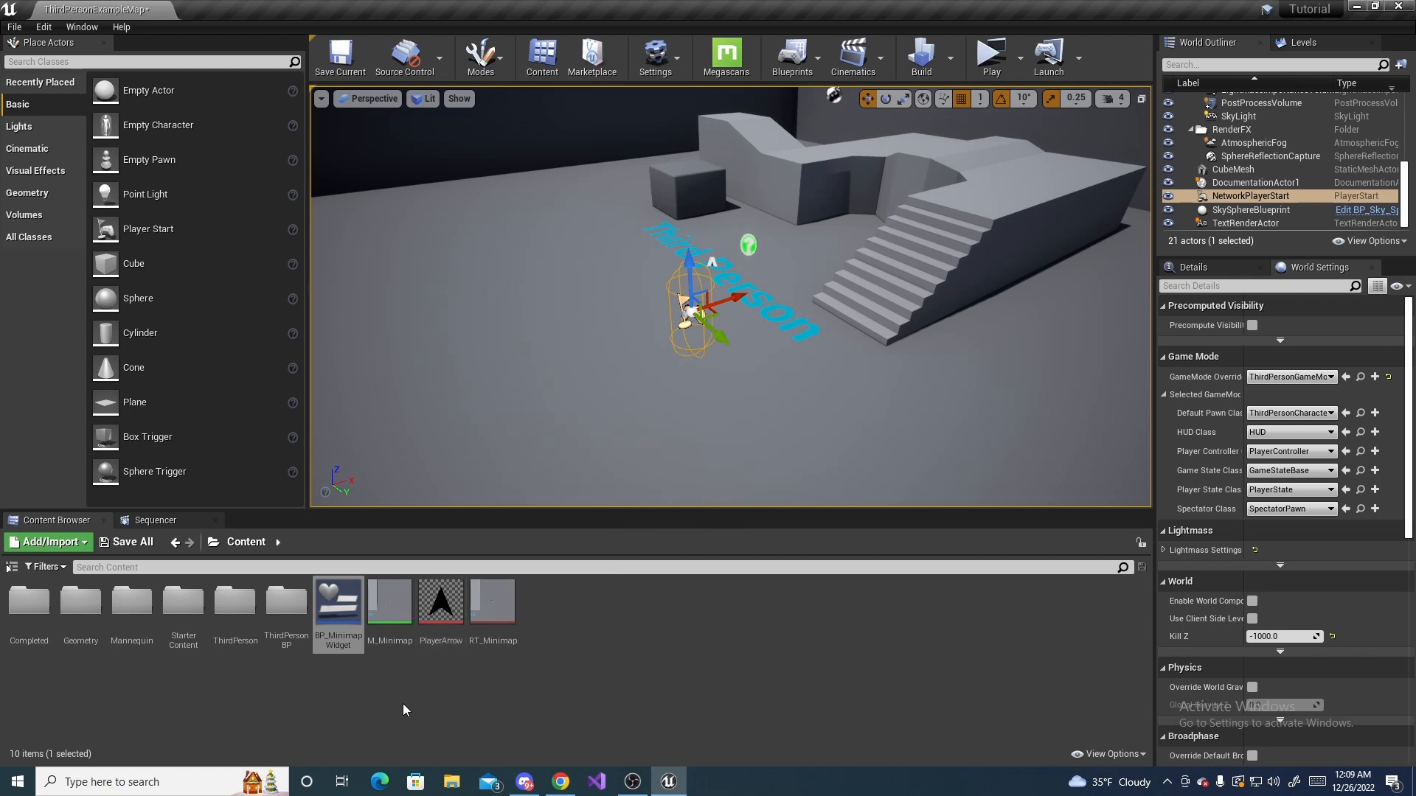
{"action": "mouse_move", "coordinate": [451, 604]}
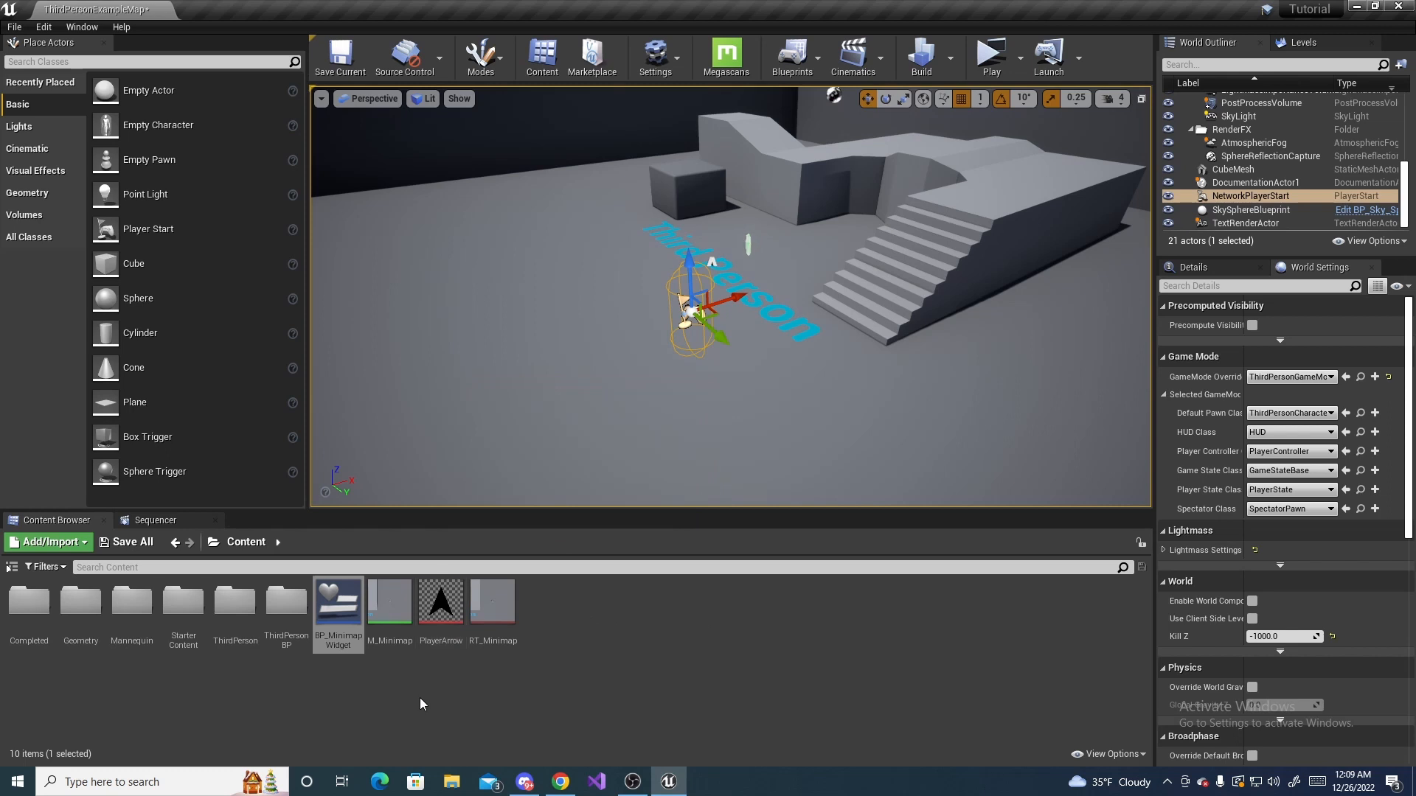
{"action": "double_click", "coordinate": [441, 603]}
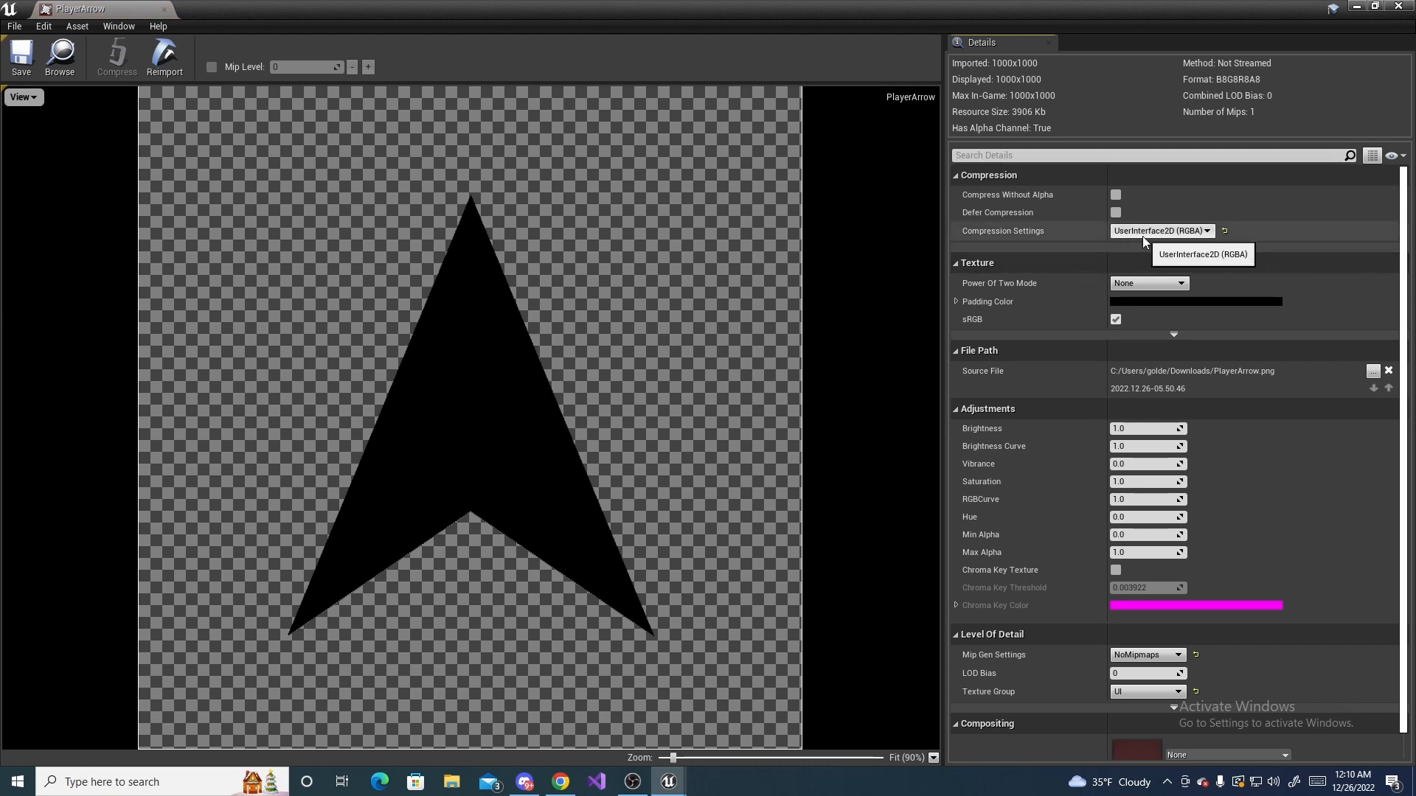
{"action": "scroll", "coordinate": [1143, 236], "scroll_direction": "down", "scroll_amount": 2}
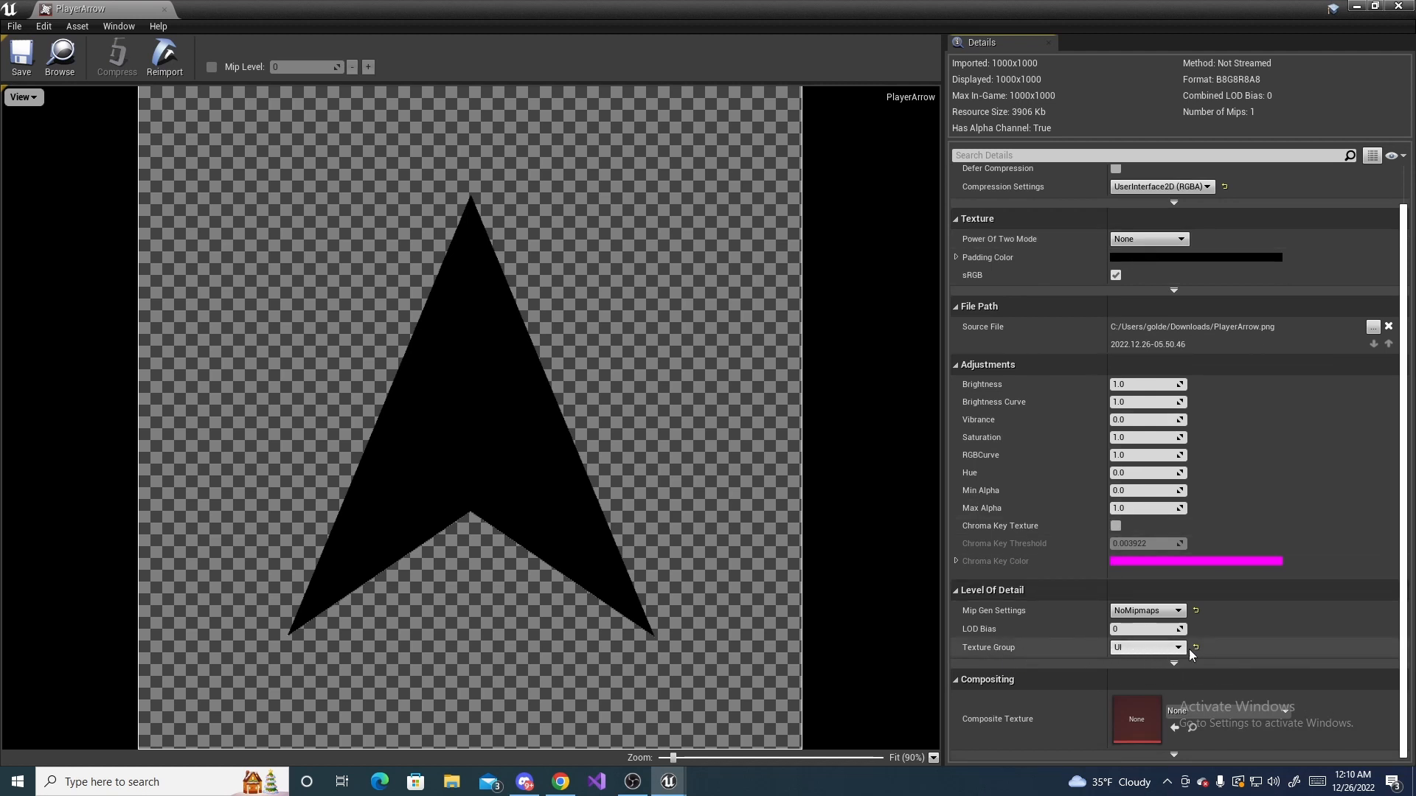
{"action": "scroll", "coordinate": [586, 502], "scroll_direction": "down", "scroll_amount": 3}
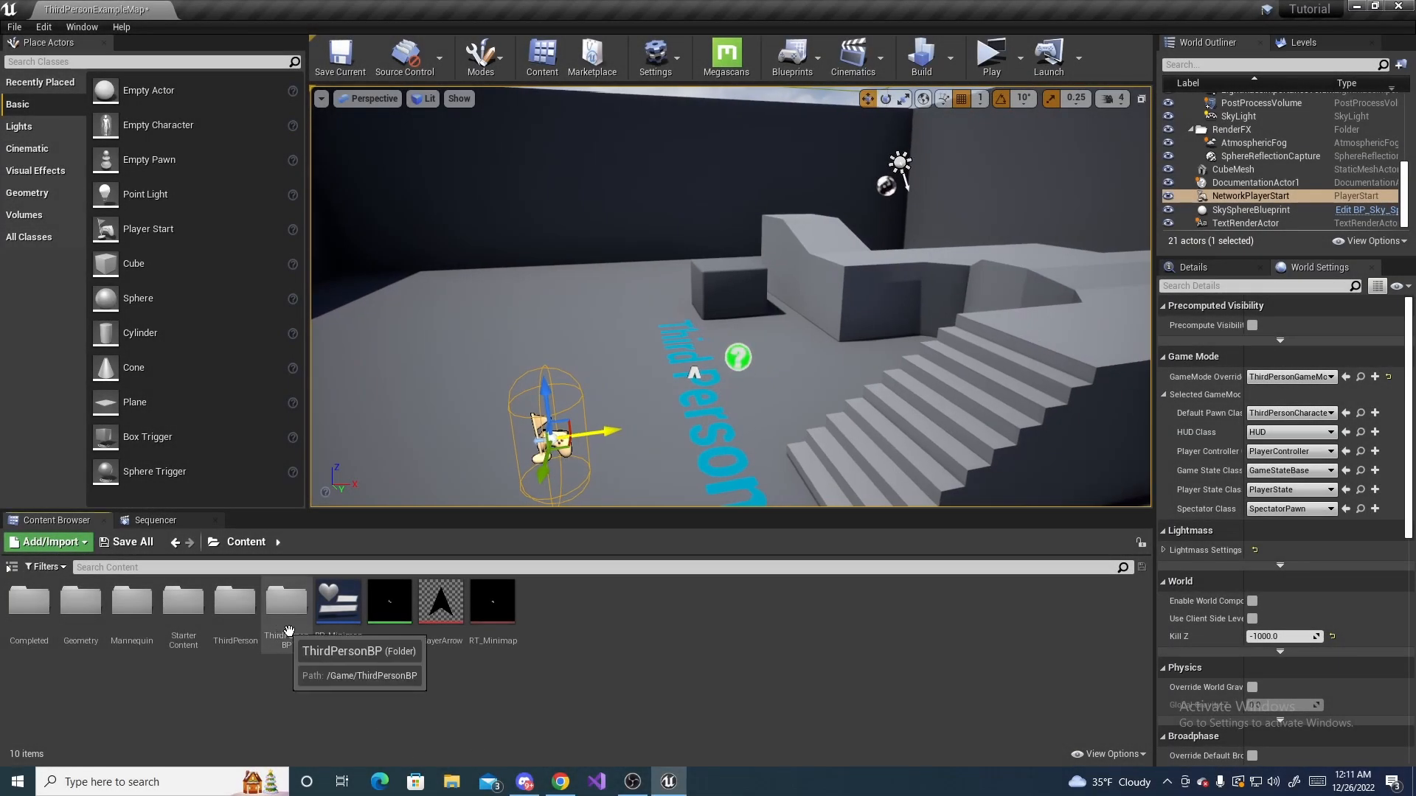
Open the ThirdPersonCharacter blueprint from the ThirdPersonBP/Blueprints folder and show its component viewport.
{"action": "double_click", "coordinate": [286, 601]}
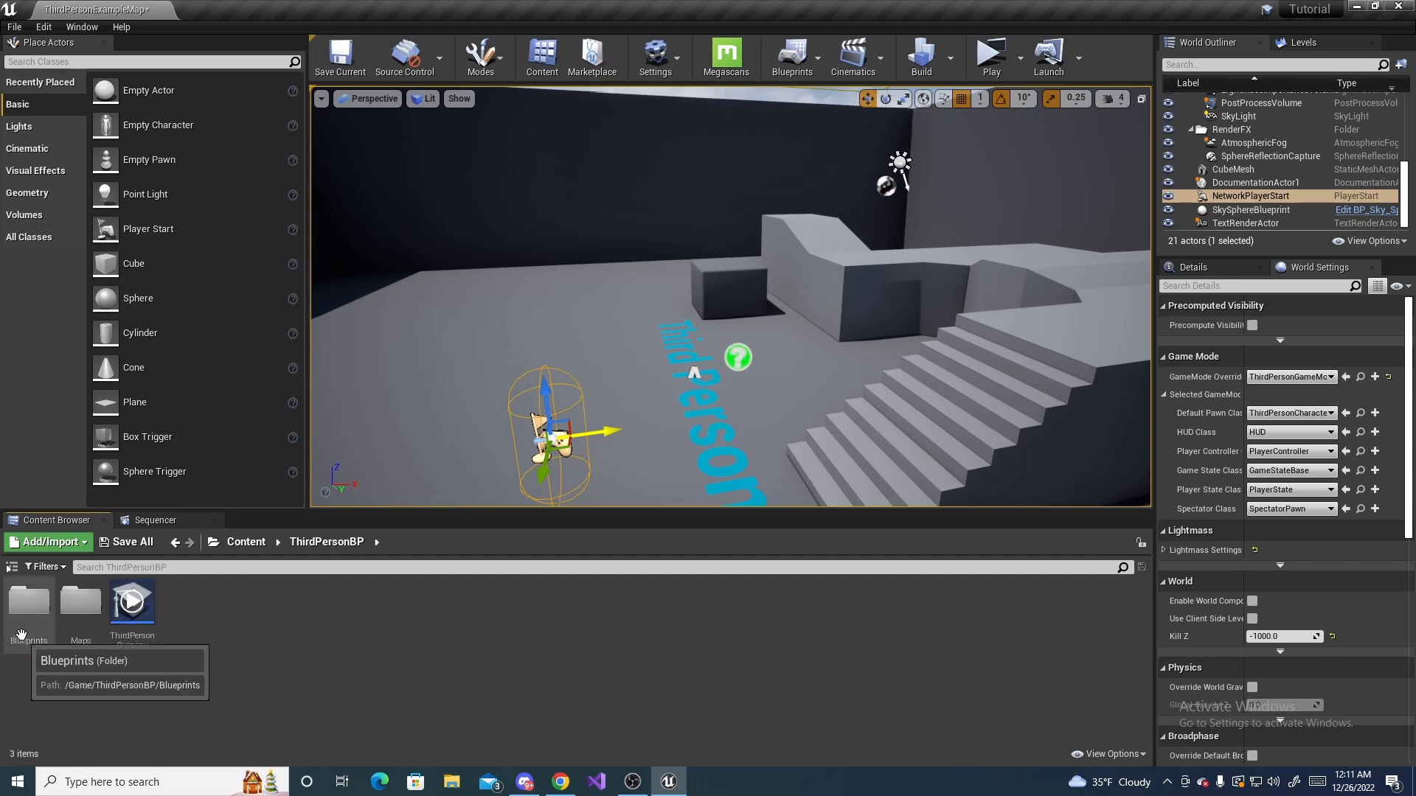
{"action": "double_click", "coordinate": [29, 601]}
{"action": "left_click", "coordinate": [40, 610]}
{"action": "double_click", "coordinate": [40, 611]}
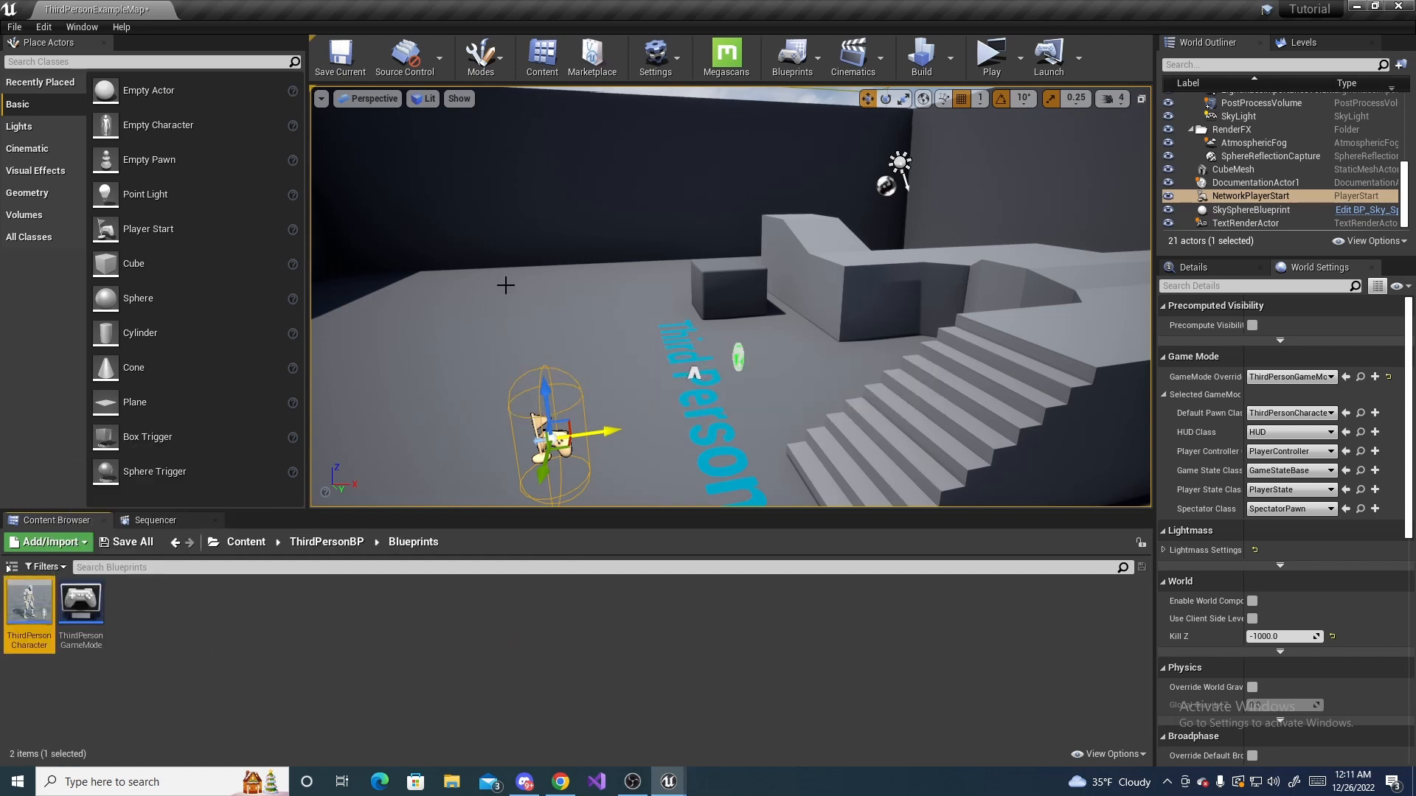
{"action": "left_click", "coordinate": [348, 112]}
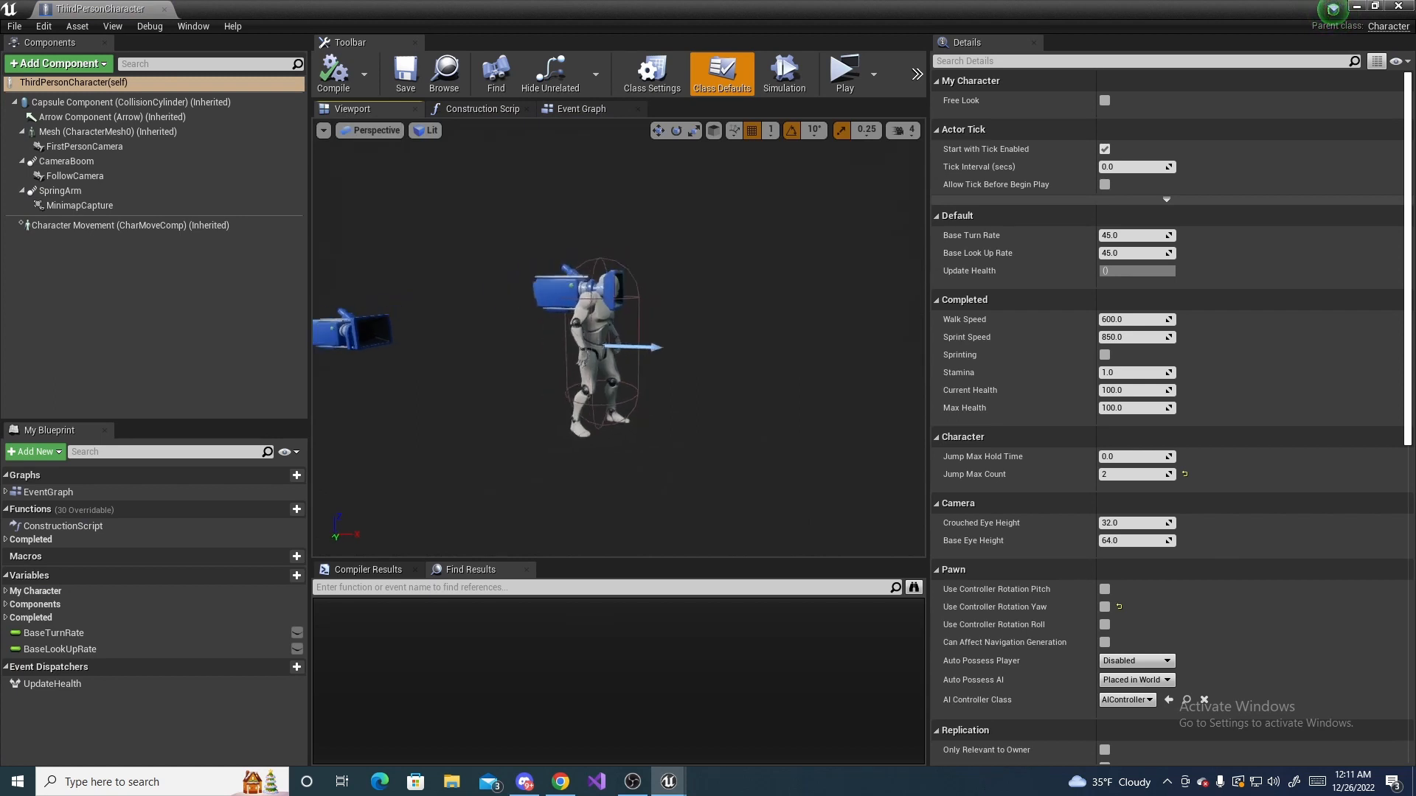
Add a Plane component to the character blueprint and name it PlayerIcon.
{"action": "left_click", "coordinate": [82, 68]}
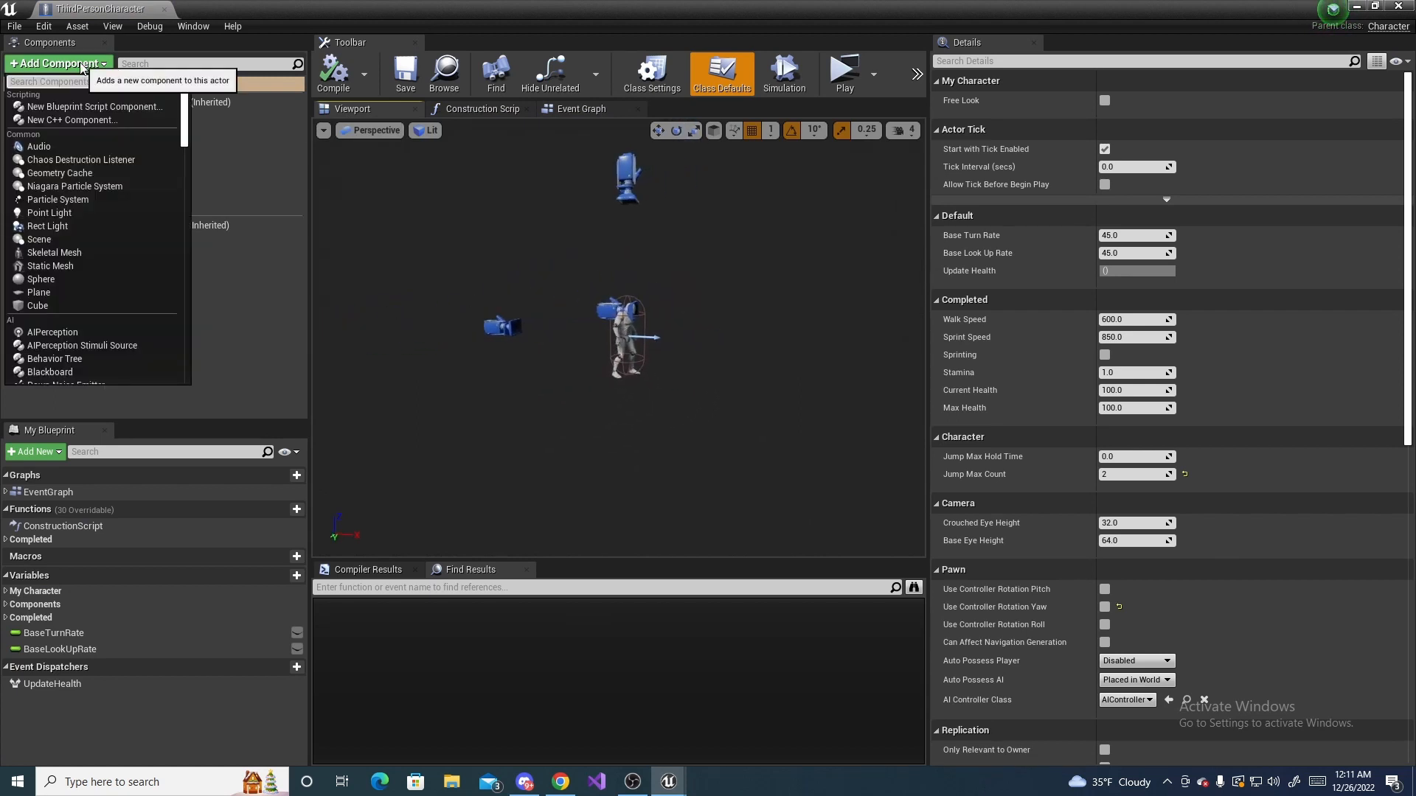
{"action": "type", "text": "plane"}
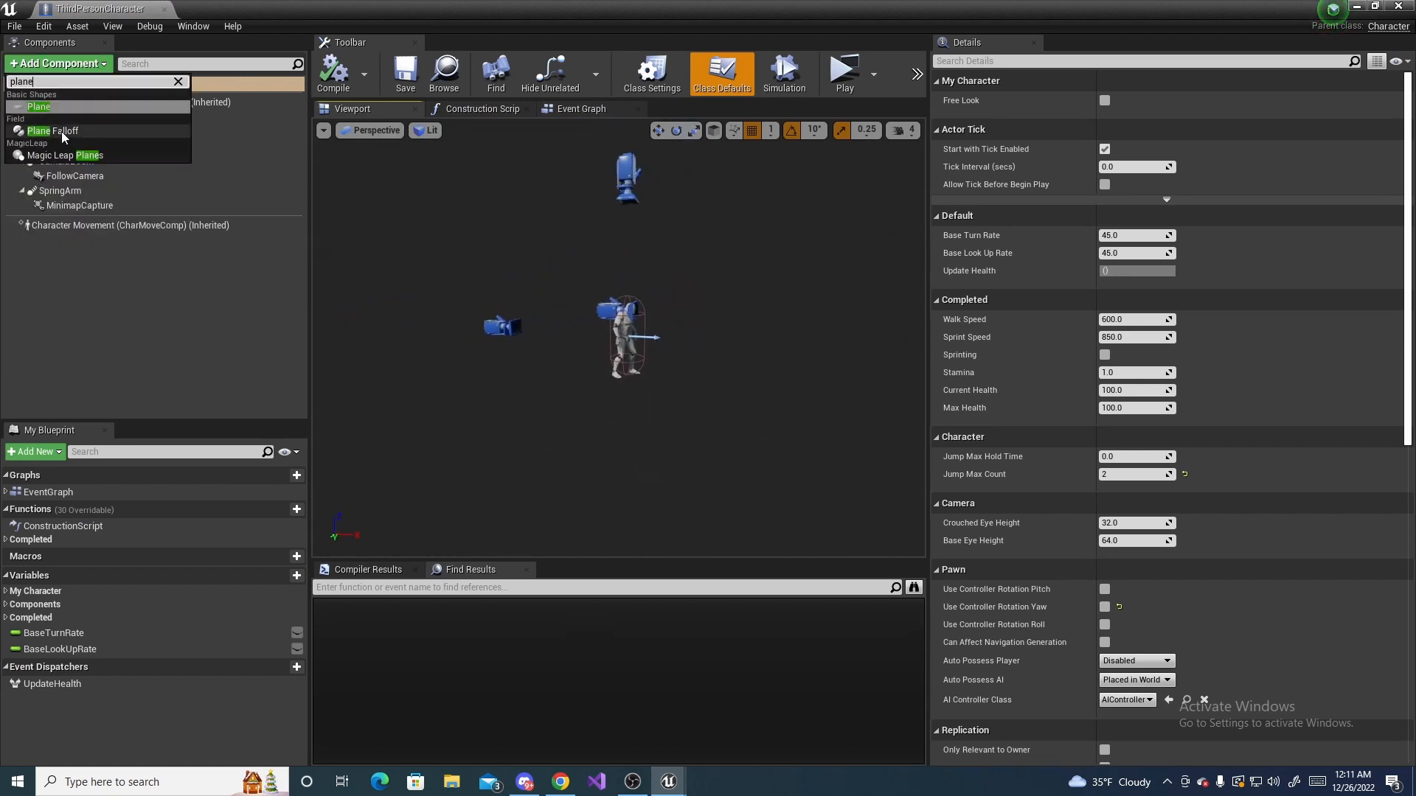
{"action": "left_click", "coordinate": [56, 106]}
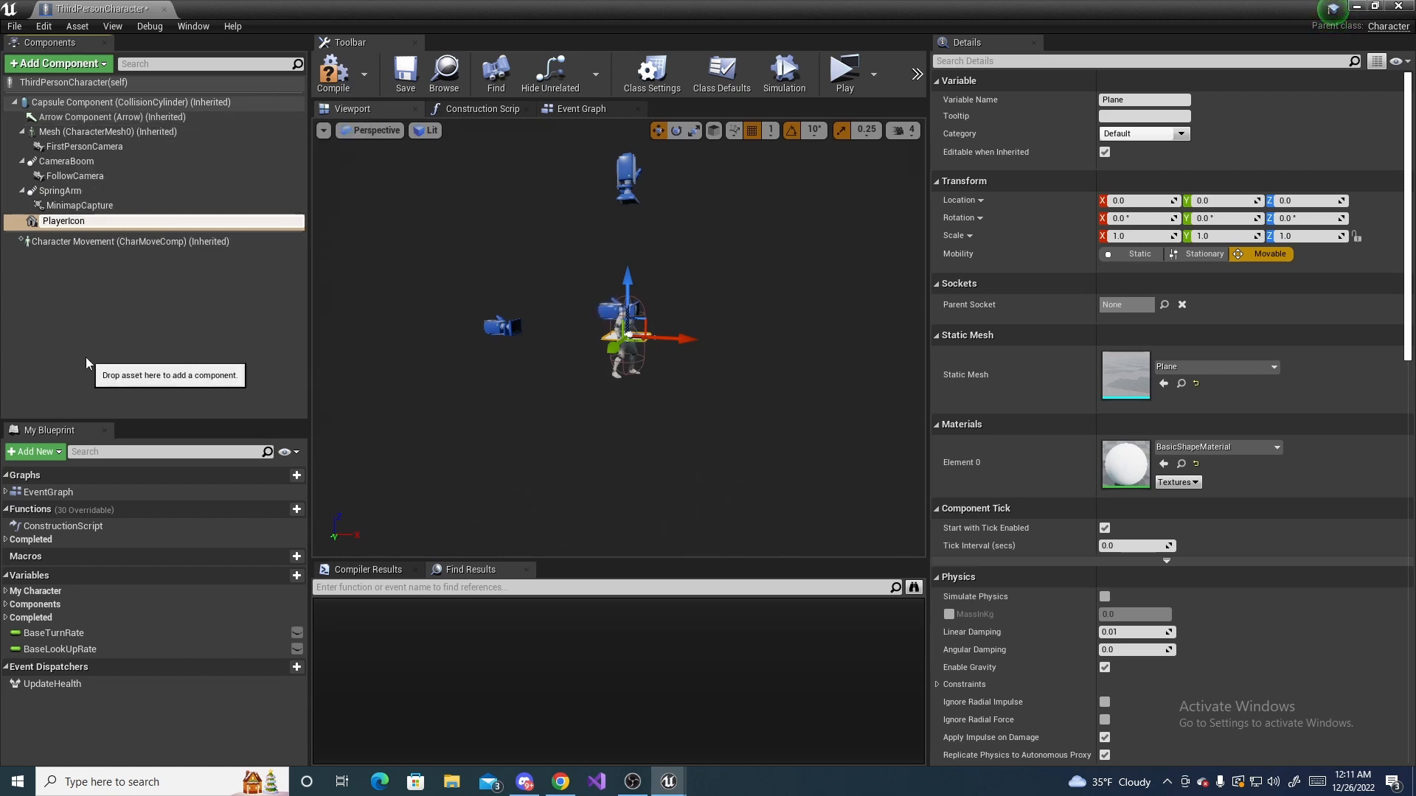
{"action": "key", "text": "Return"}
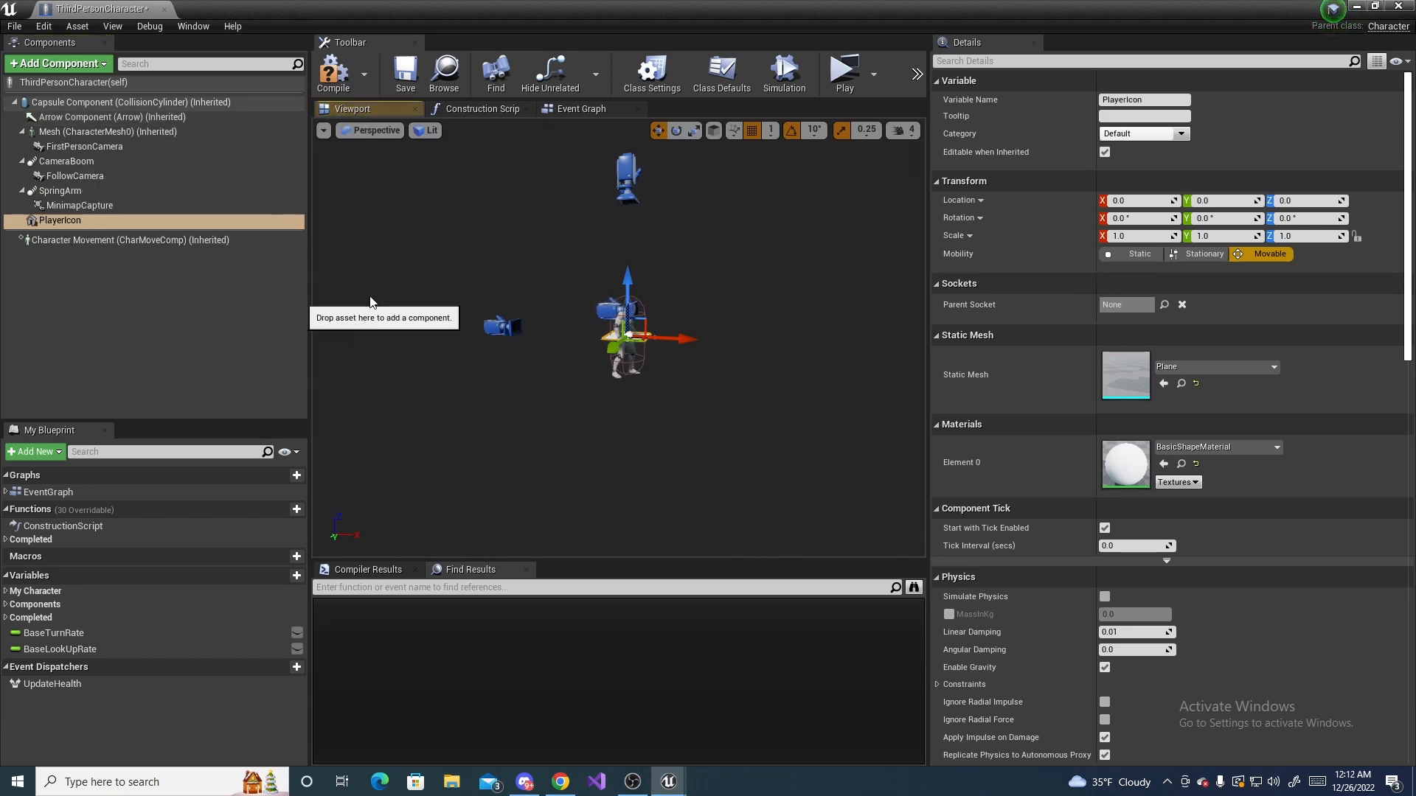
Raise the PlayerIcon plane above the character's head to a Z location of about 127.
{"action": "right_click_drag", "start_coordinate": [459, 345], "coordinate": [460, 345]}
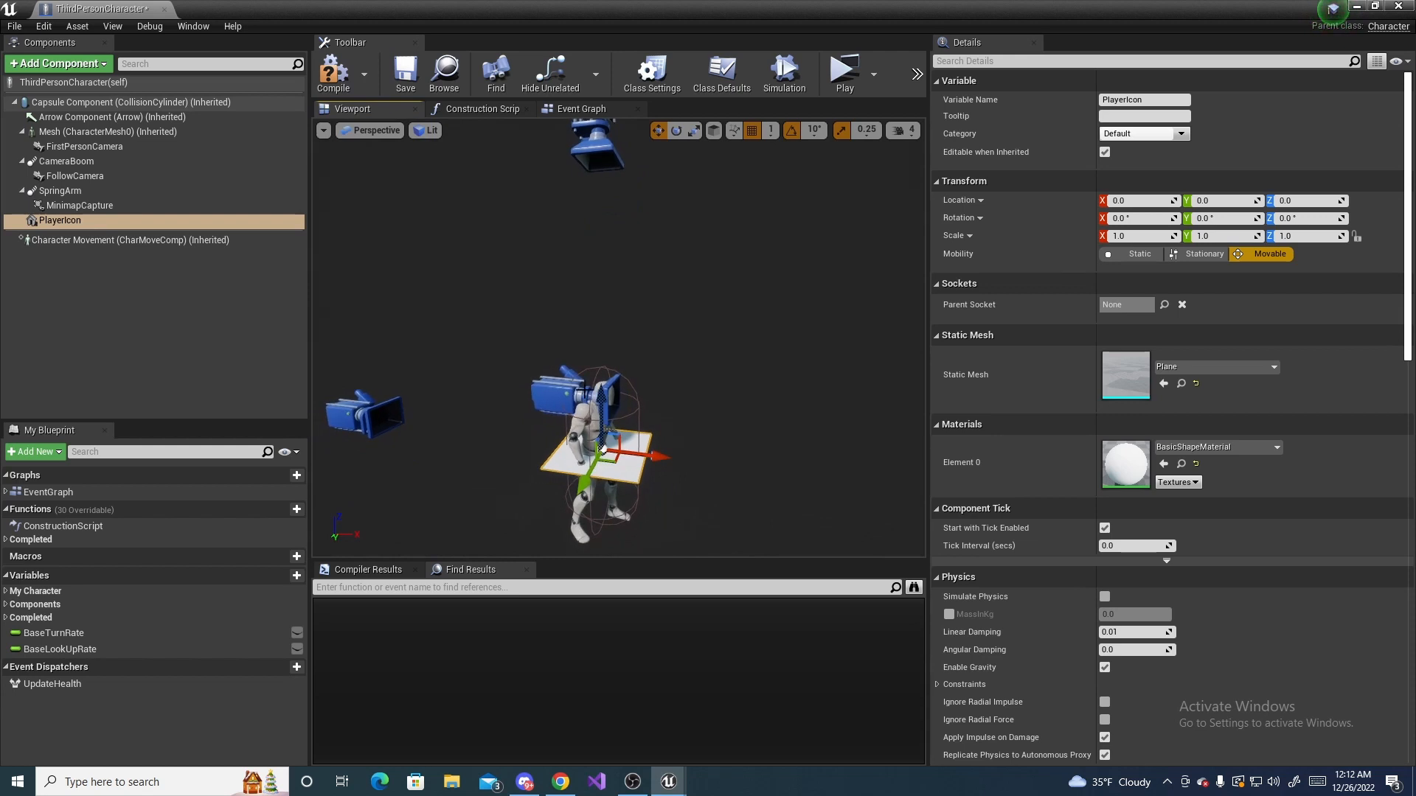
{"action": "left_click_drag", "start_coordinate": [605, 405], "coordinate": [644, 278]}
{"action": "right_click_drag", "start_coordinate": [565, 270], "coordinate": [565, 270]}
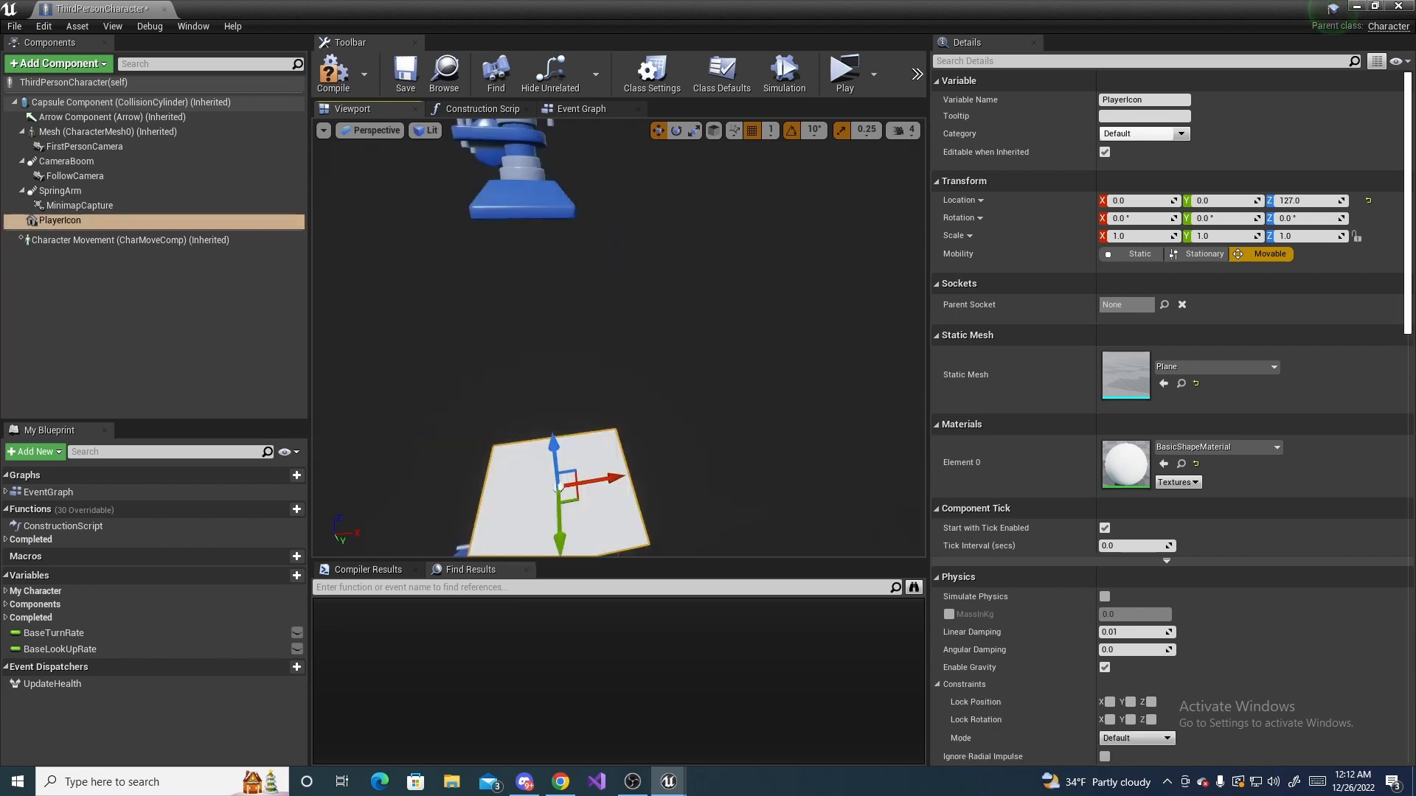
{"action": "mouse_move", "coordinate": [664, 331]}
{"action": "right_mouse_down"}
{"action": "mouse_move", "coordinate": [627, 325]}
{"action": "mouse_move", "coordinate": [657, 324]}
{"action": "right_mouse_up"}
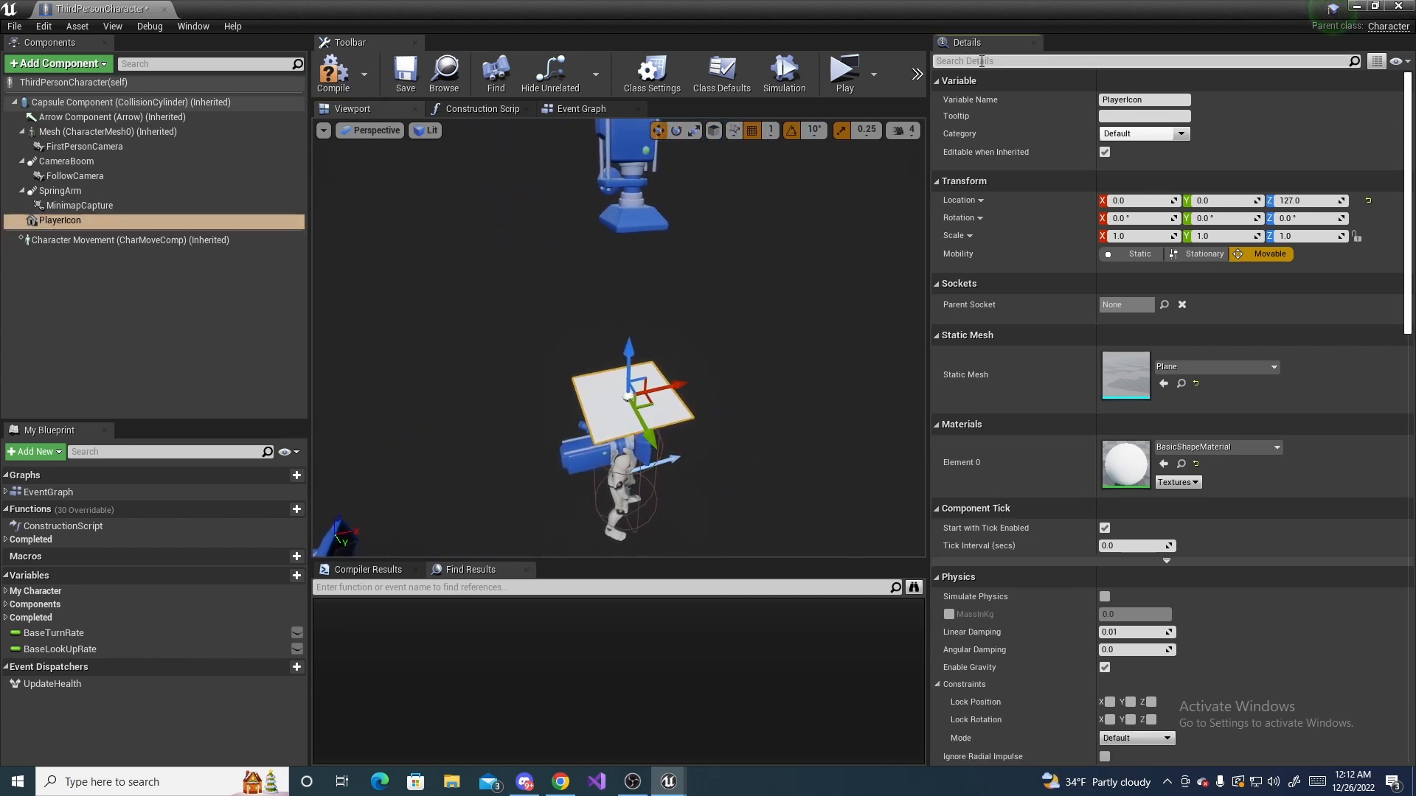
Find the owner visibility options of PlayerIcon and enable Owner No See.
{"action": "left_click", "coordinate": [981, 62]}
{"action": "type", "text": "owner"}
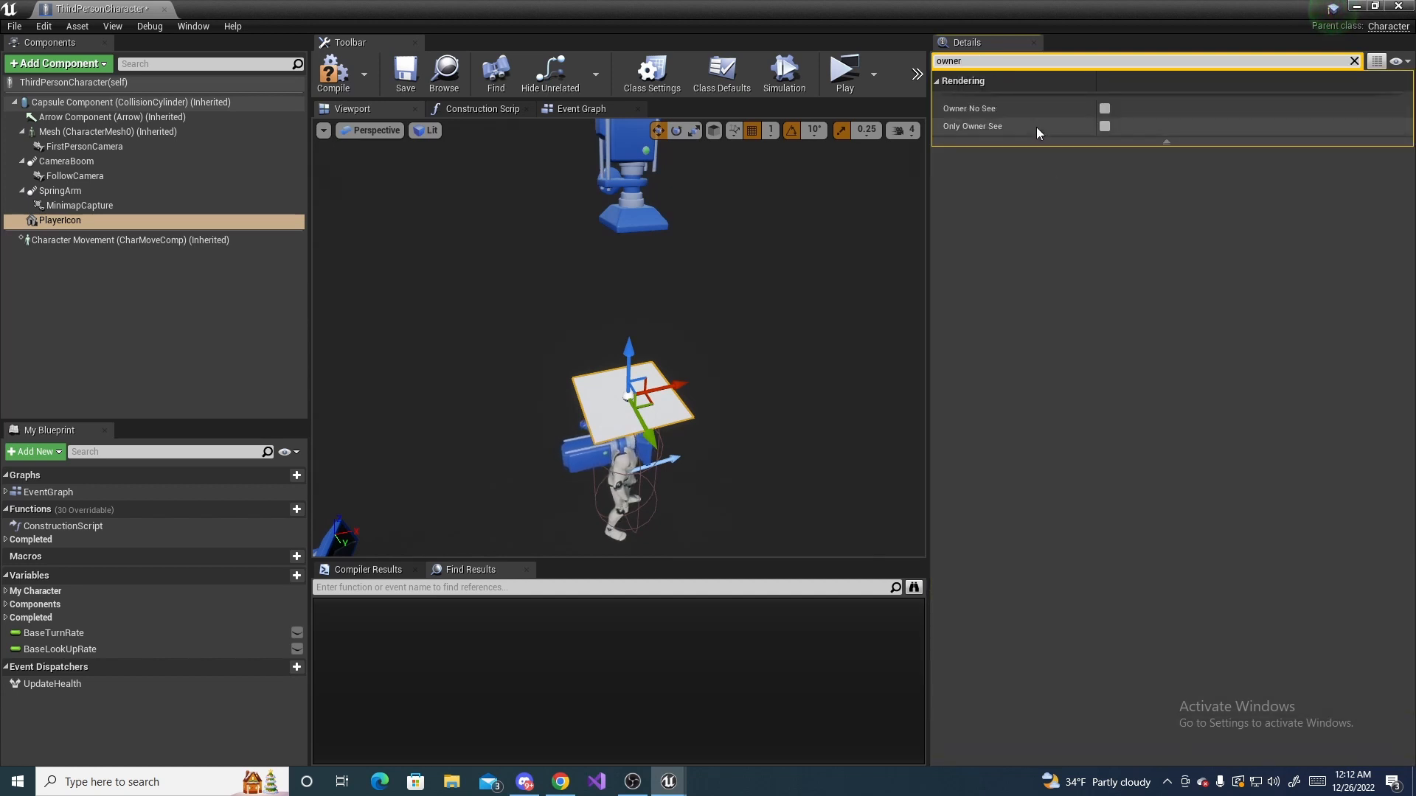
{"action": "left_click", "coordinate": [1105, 108]}
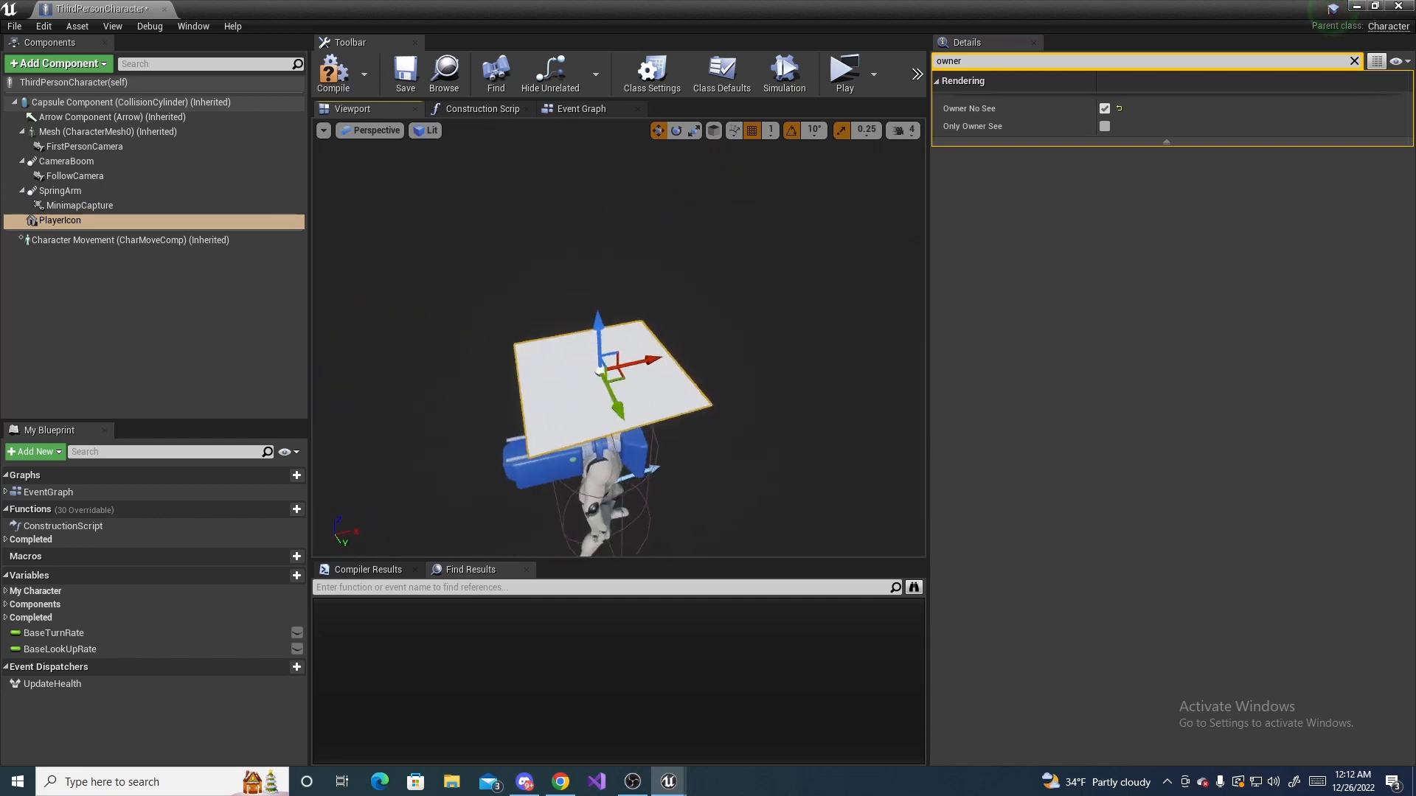
Check the plane's placement between the character and the minimap camera, and compile and save the blueprint.
{"action": "key", "text": "w"}
{"action": "mouse_move", "coordinate": [584, 372]}
{"action": "right_mouse_down"}
{"action": "mouse_move", "coordinate": [573, 382]}
{"action": "mouse_move", "coordinate": [584, 372]}
{"action": "right_mouse_up"}
{"action": "key", "text": "s"}
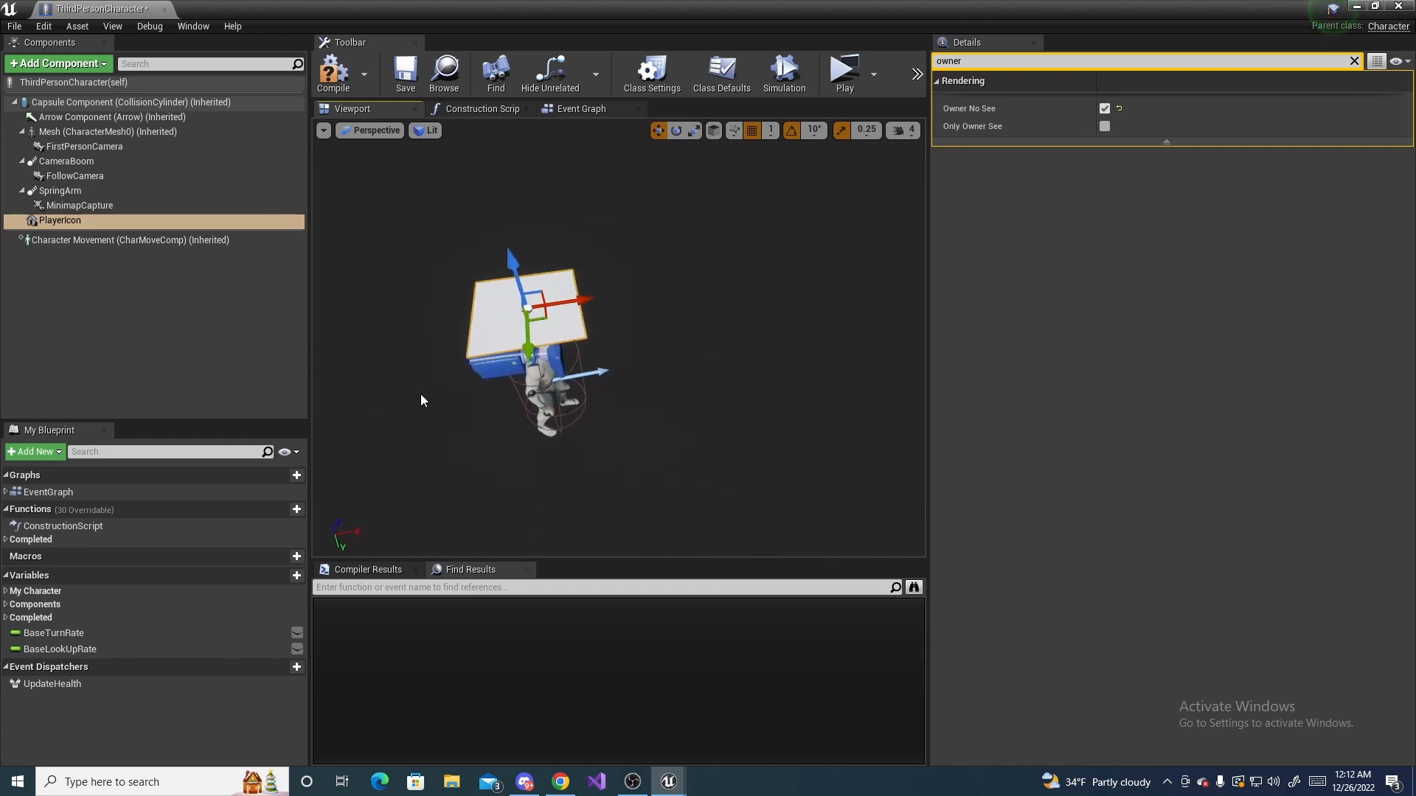
{"action": "right_click_drag", "start_coordinate": [422, 400], "coordinate": [473, 404]}
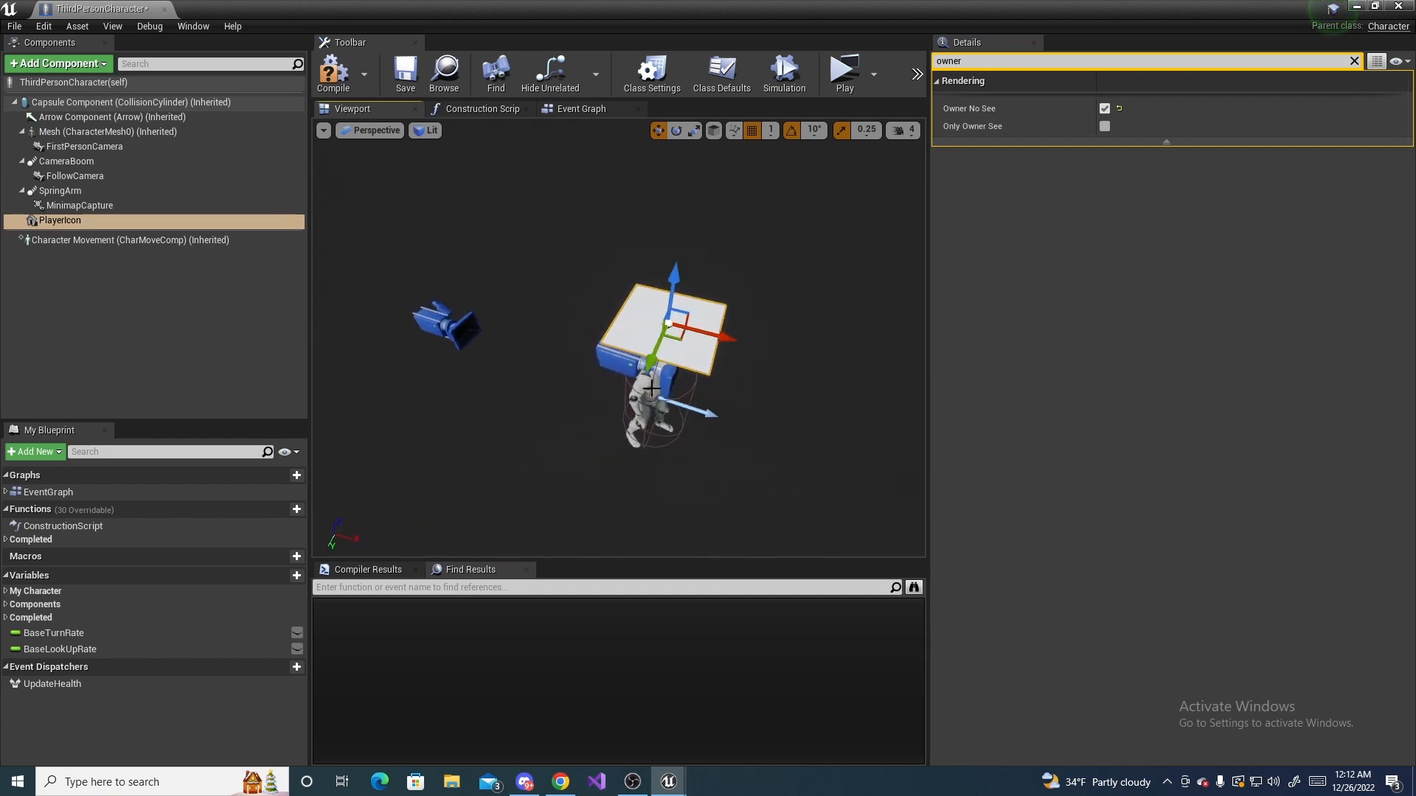
{"action": "key", "text": "a"}
{"action": "right_click_drag", "start_coordinate": [651, 389], "coordinate": [705, 369]}
{"action": "key", "text": "s"}
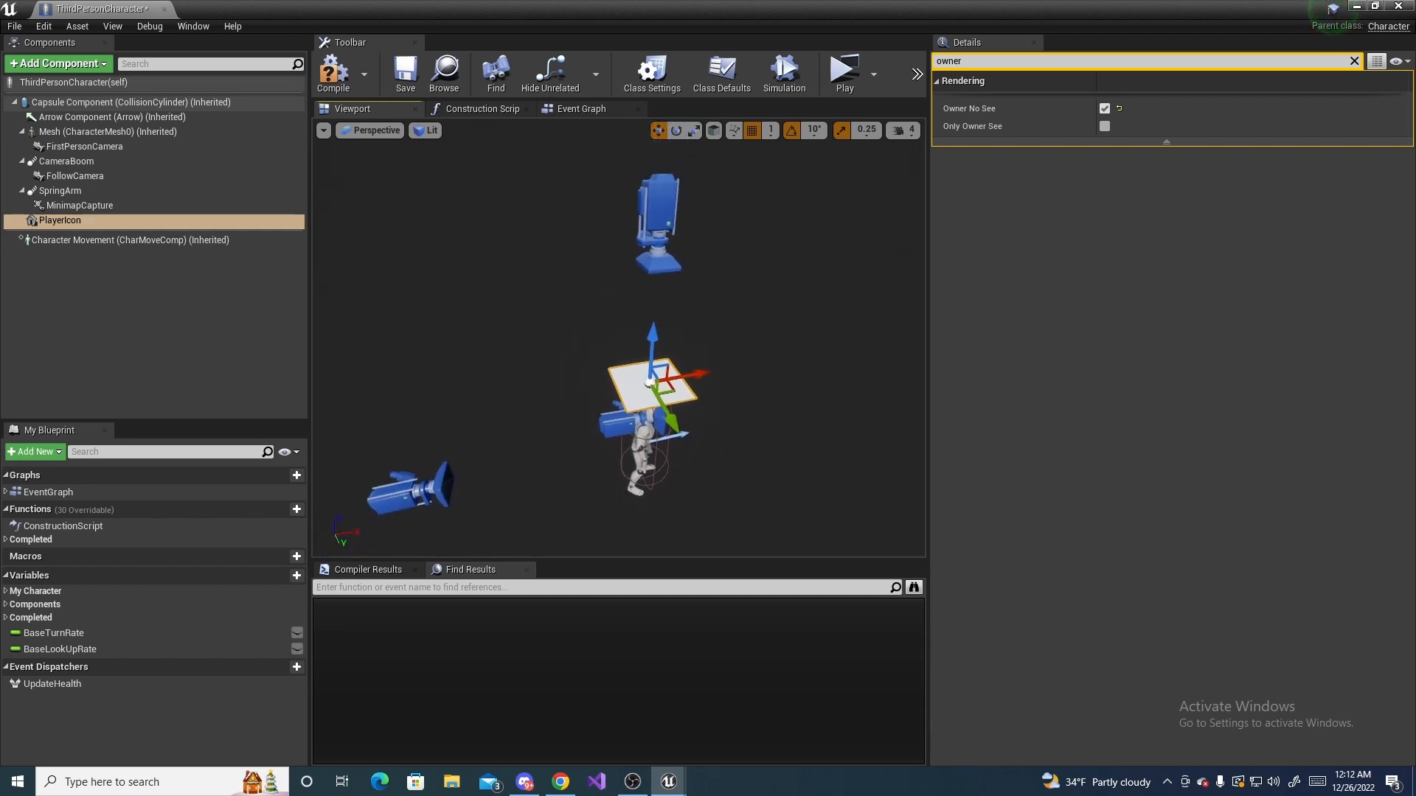
{"action": "key", "text": "d"}
{"action": "scroll", "coordinate": [628, 280], "scroll_direction": "down", "scroll_amount": 4}
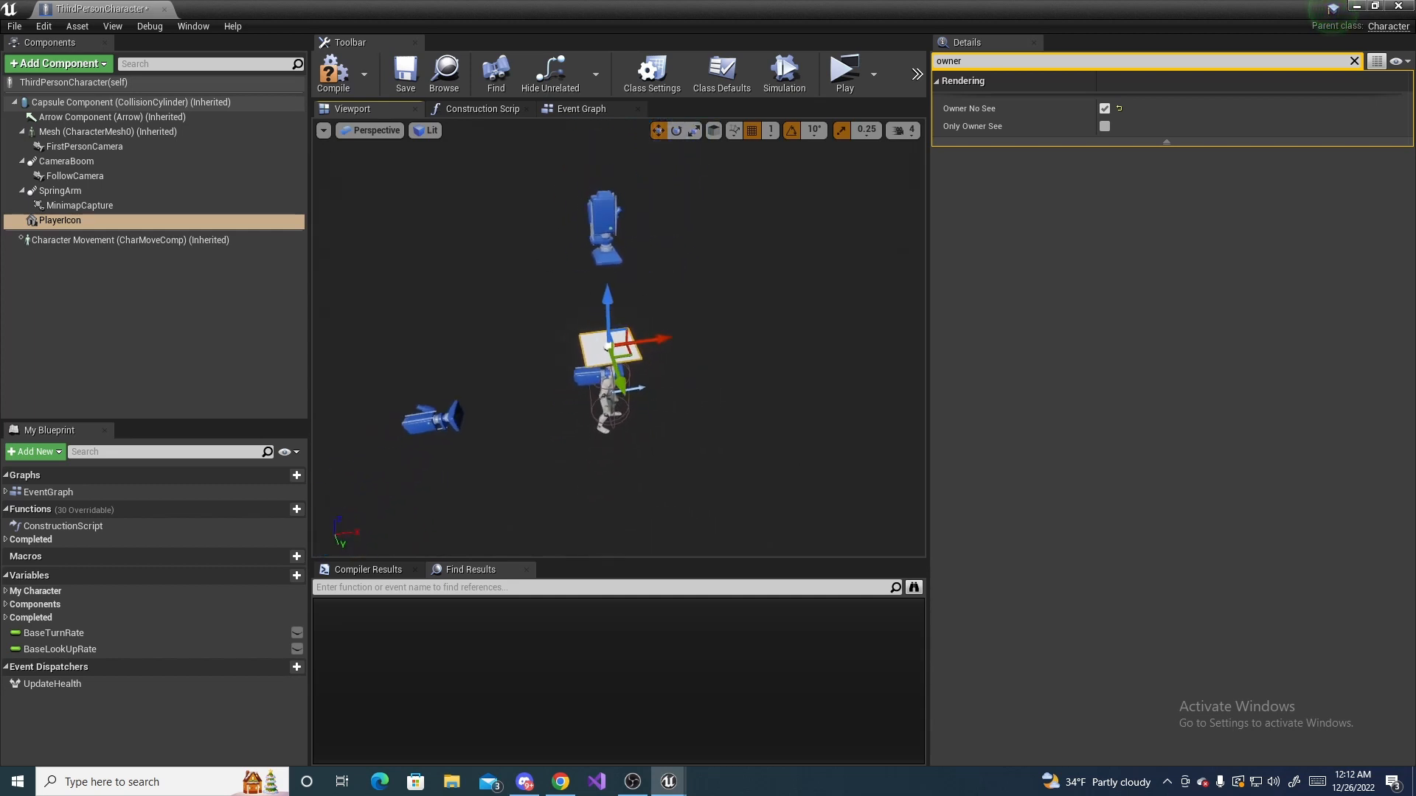
{"action": "left_click", "coordinate": [339, 77]}
{"action": "left_click", "coordinate": [415, 78]}
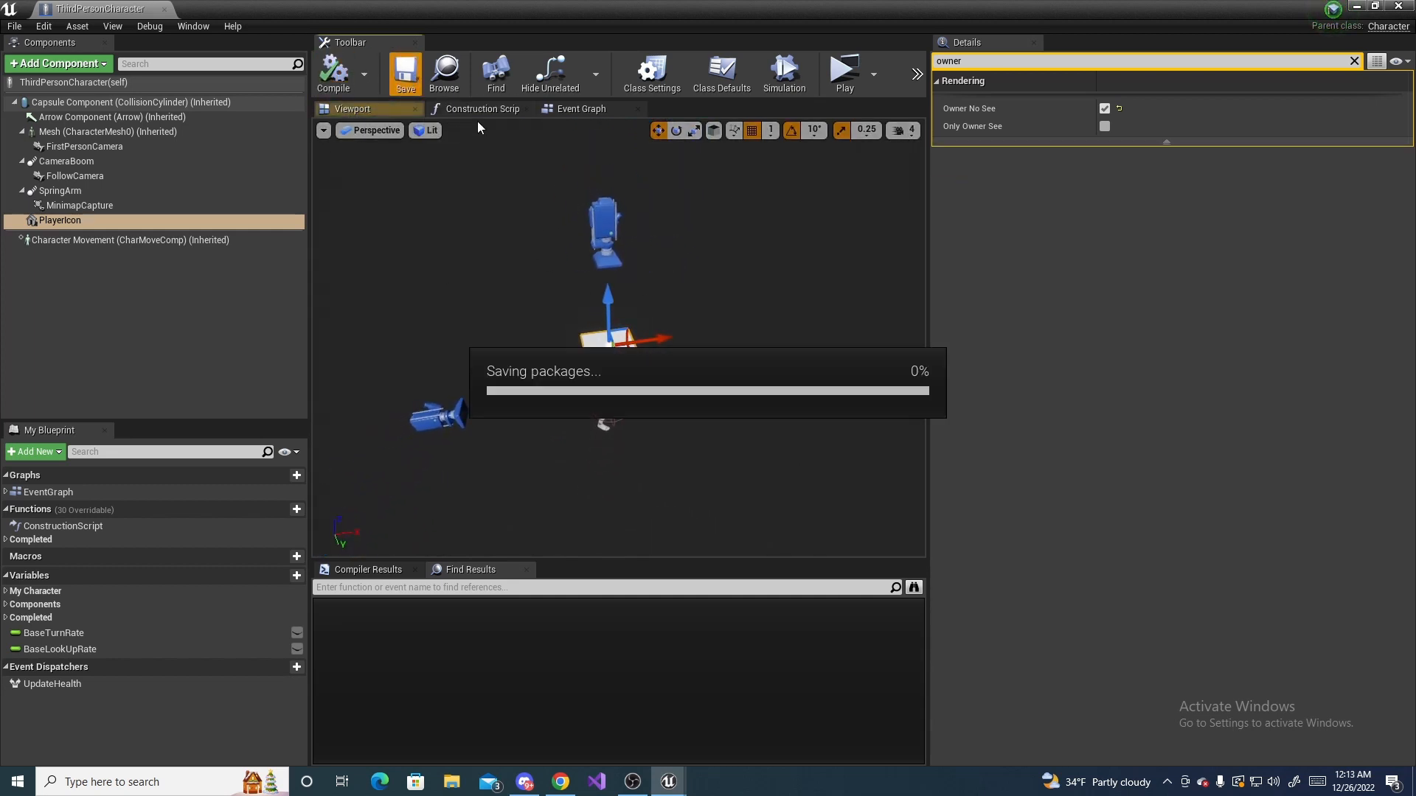
In the Event Graph, add a Hide Component node targeting MinimapCapture and connect its execution after Add to Viewport.
{"action": "left_click", "coordinate": [571, 109]}
{"action": "right_click_drag", "start_coordinate": [687, 308], "coordinate": [452, 353]}
{"action": "left_click_drag", "start_coordinate": [78, 206], "coordinate": [528, 331]}
{"action": "left_click_drag", "start_coordinate": [680, 303], "coordinate": [690, 301]}
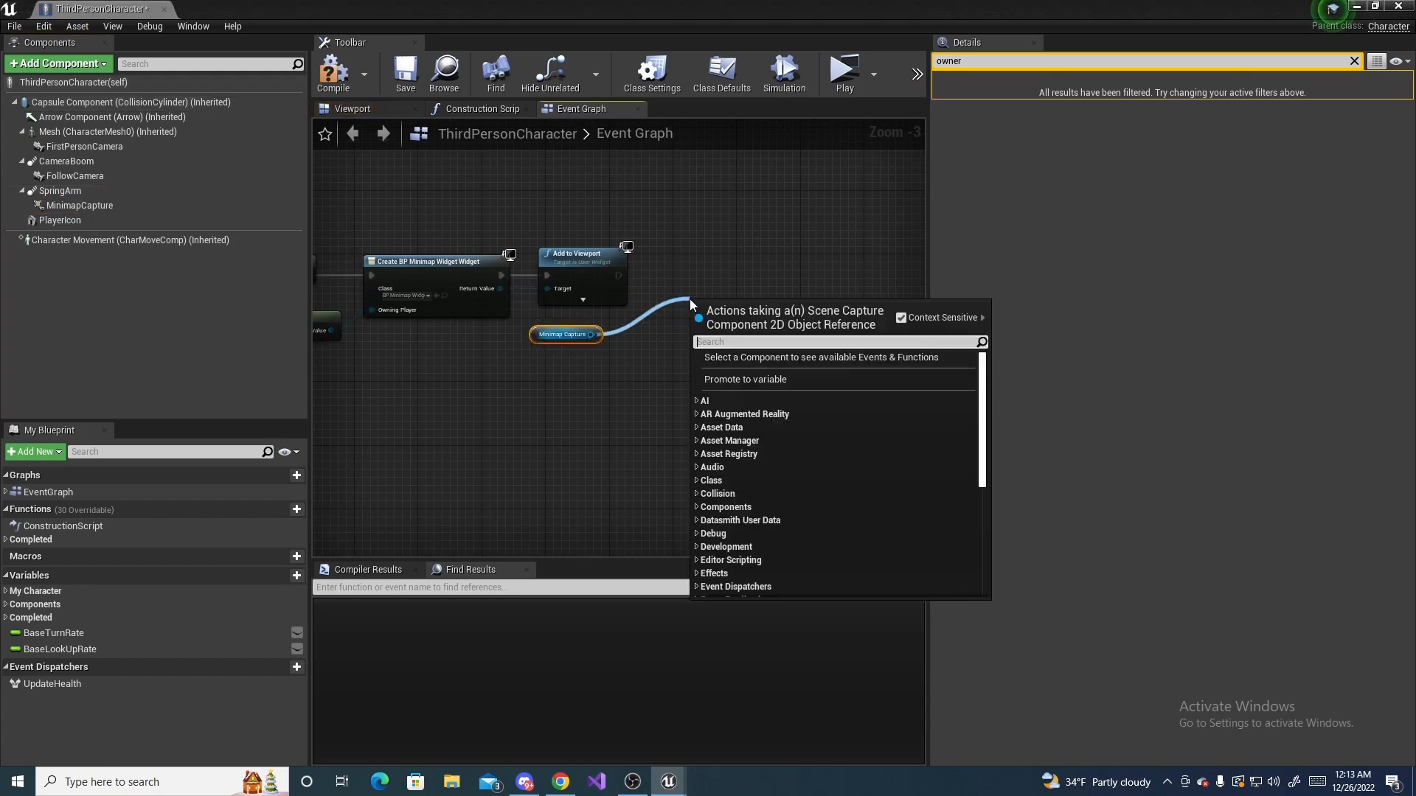
{"action": "type", "text": "hide"}
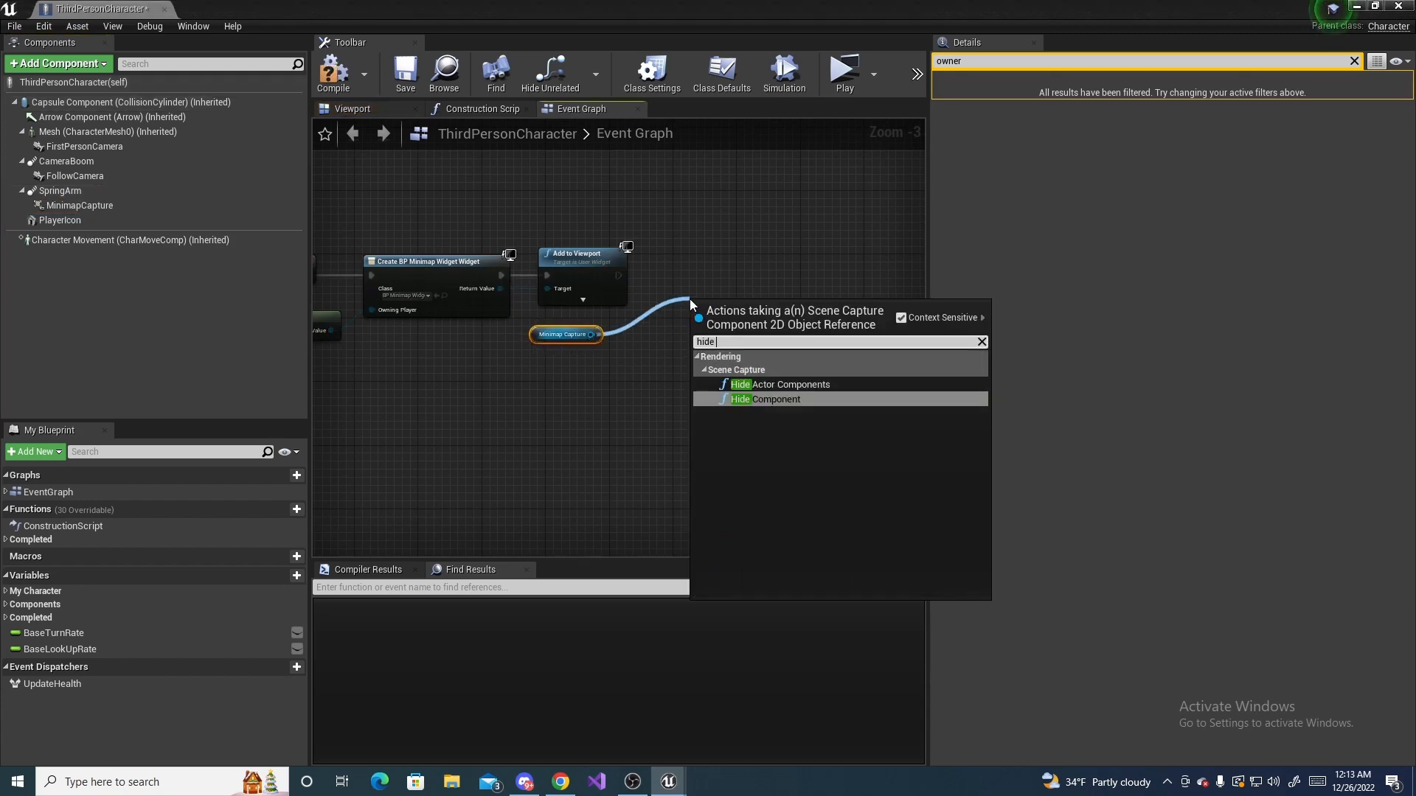
{"action": "left_click", "coordinate": [767, 399]}
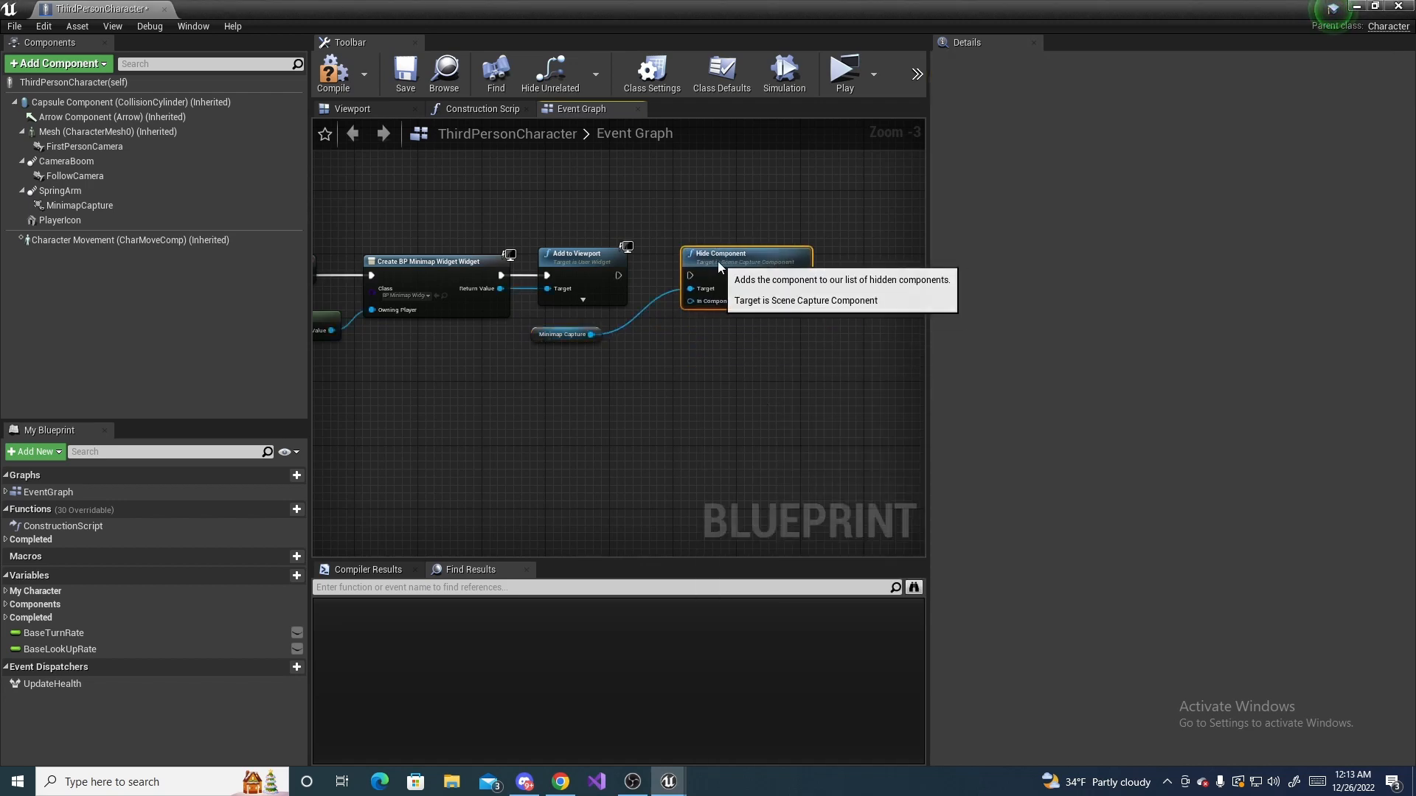
{"action": "left_click_drag", "start_coordinate": [618, 275], "coordinate": [697, 278]}
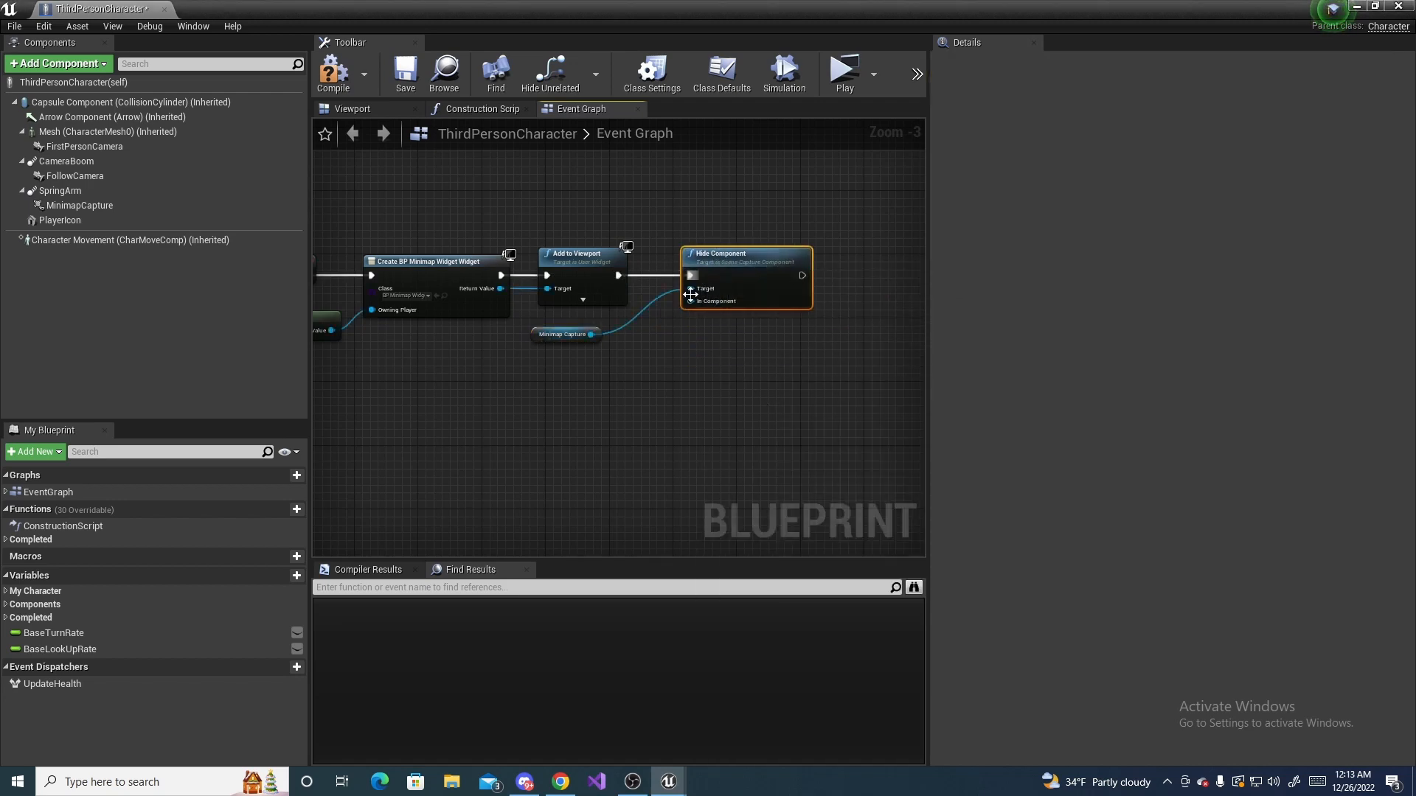
Add a reference to the character's Mesh and connect it to the In Component input of Hide Component.
{"action": "right_click_drag", "start_coordinate": [671, 341], "coordinate": [683, 341]}
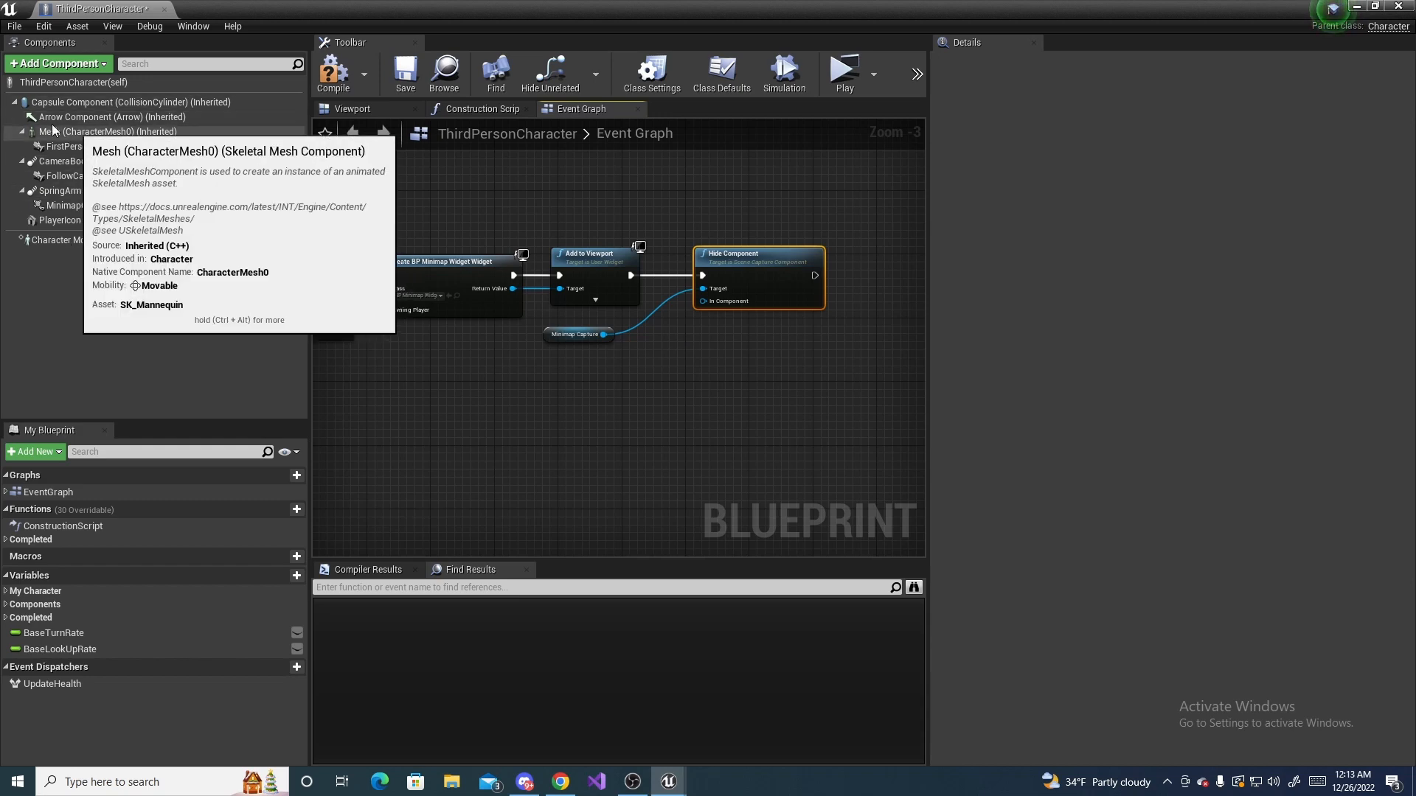
{"action": "left_click_drag", "start_coordinate": [52, 130], "coordinate": [682, 374]}
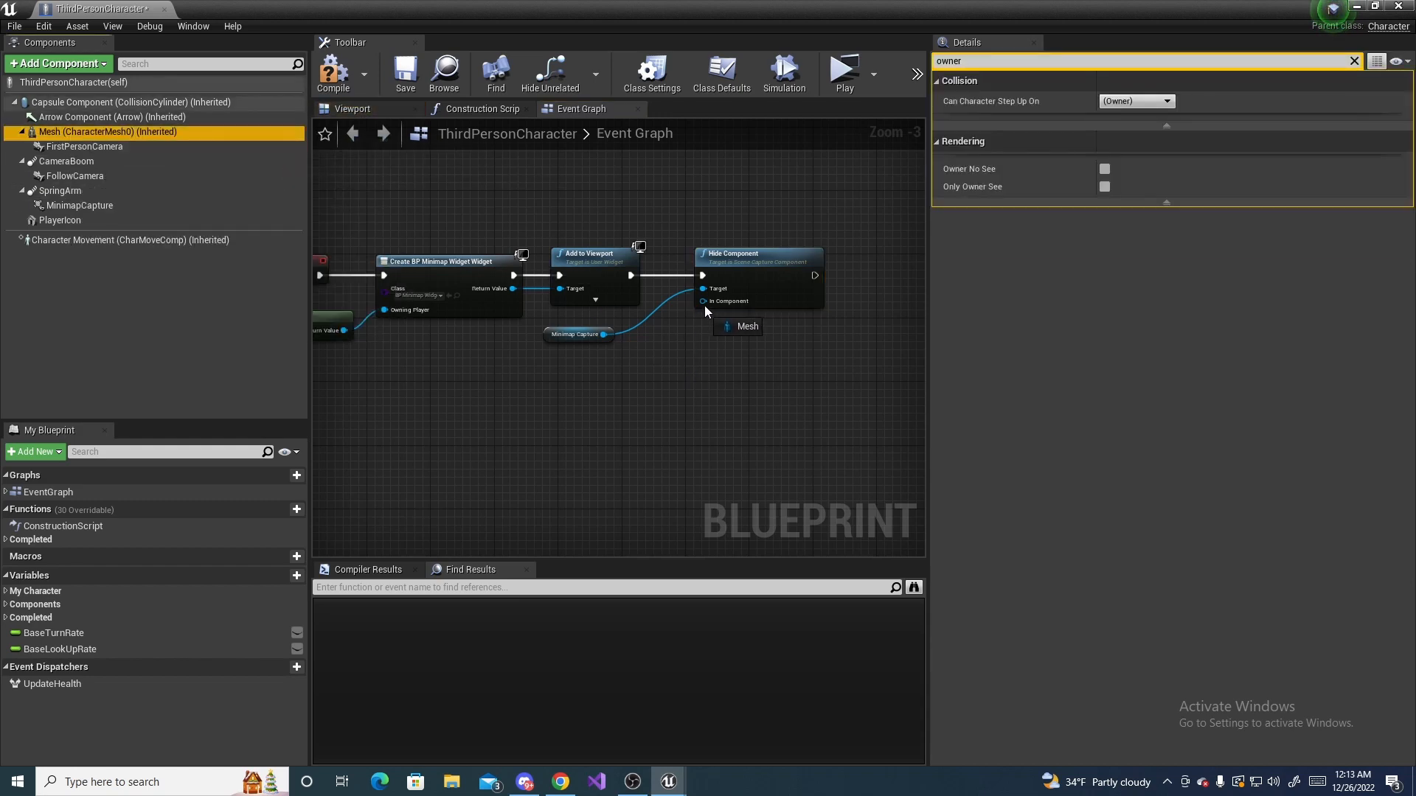
{"action": "left_click_drag", "start_coordinate": [705, 306], "coordinate": [705, 305]}
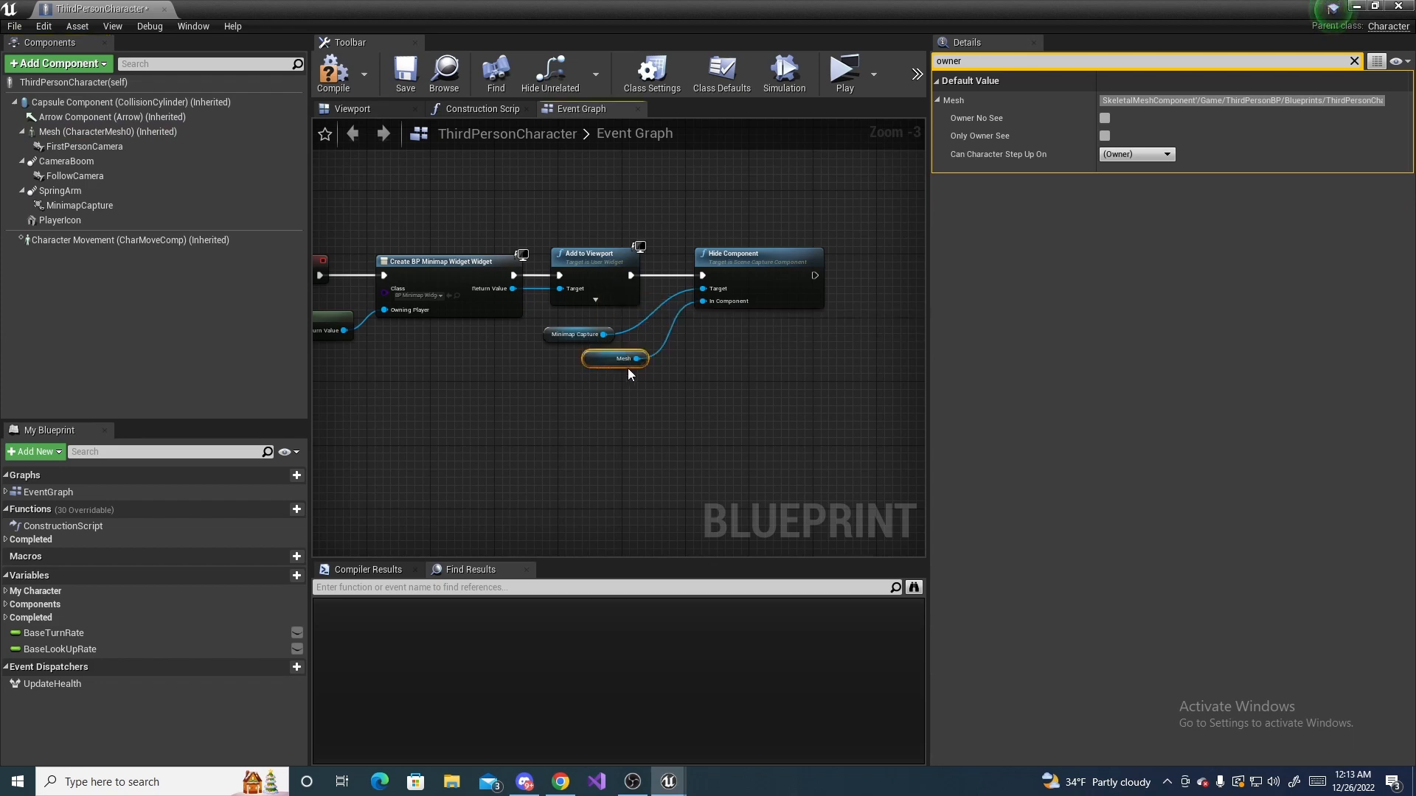
{"action": "scroll", "coordinate": [590, 405], "scroll_direction": "up", "scroll_amount": 3}
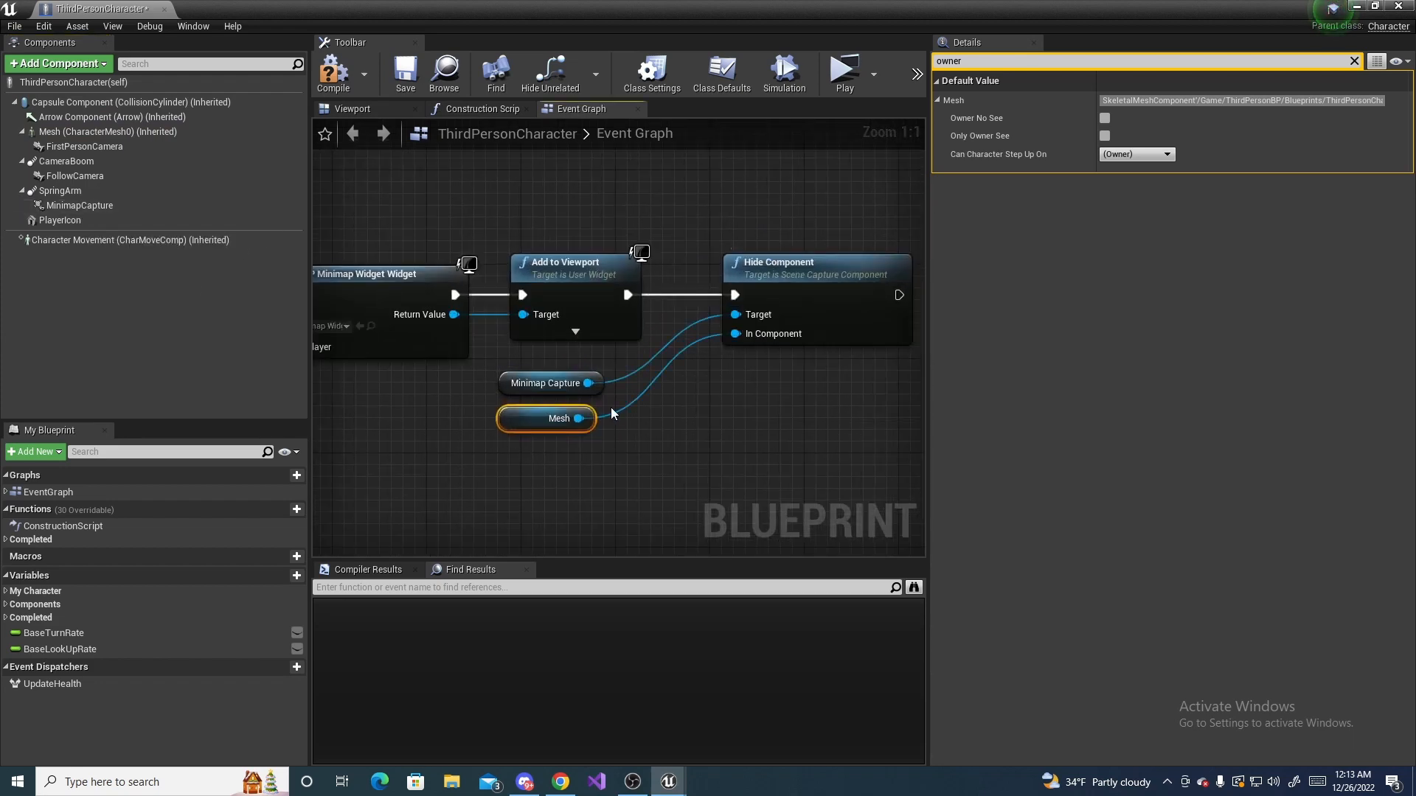
{"action": "right_click_drag", "start_coordinate": [583, 425], "coordinate": [551, 464]}
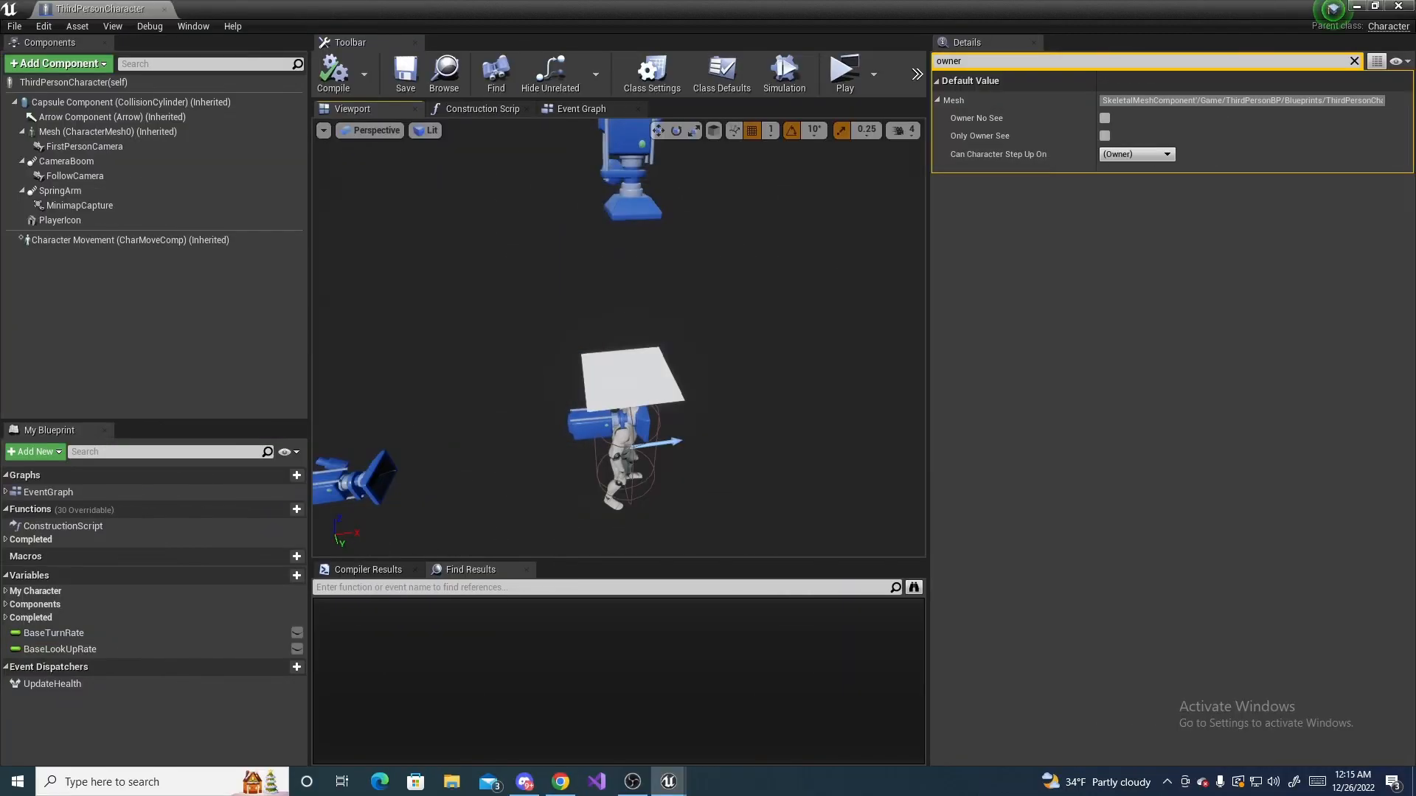
{"action": "left_click_drag", "start_coordinate": [663, 413], "coordinate": [723, 416]}
{"action": "left_click_drag", "start_coordinate": [714, 354], "coordinate": [675, 398]}
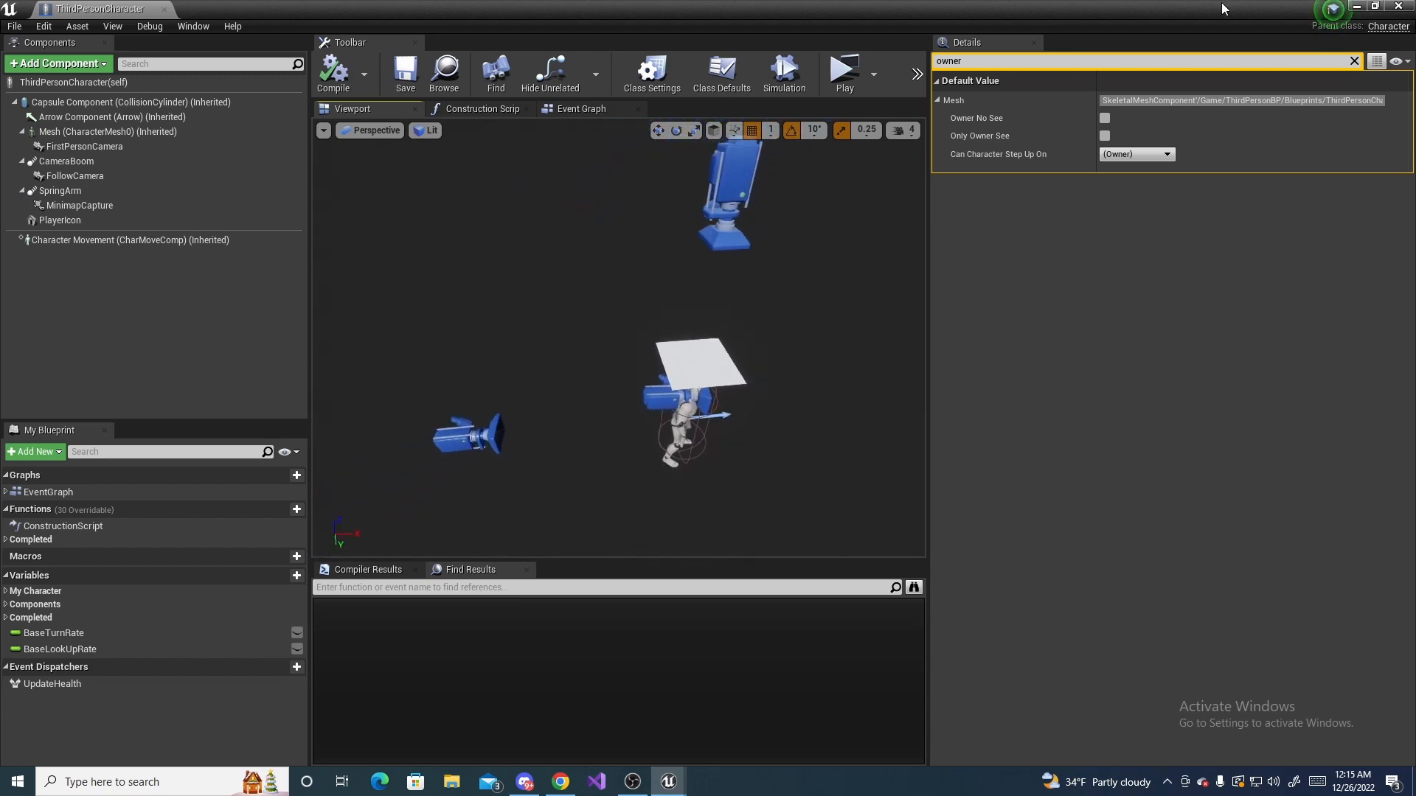
Create a material from the PlayerArrow texture in the Content folder and name it M_IconMaterial.
{"action": "left_click", "coordinate": [1355, 6]}
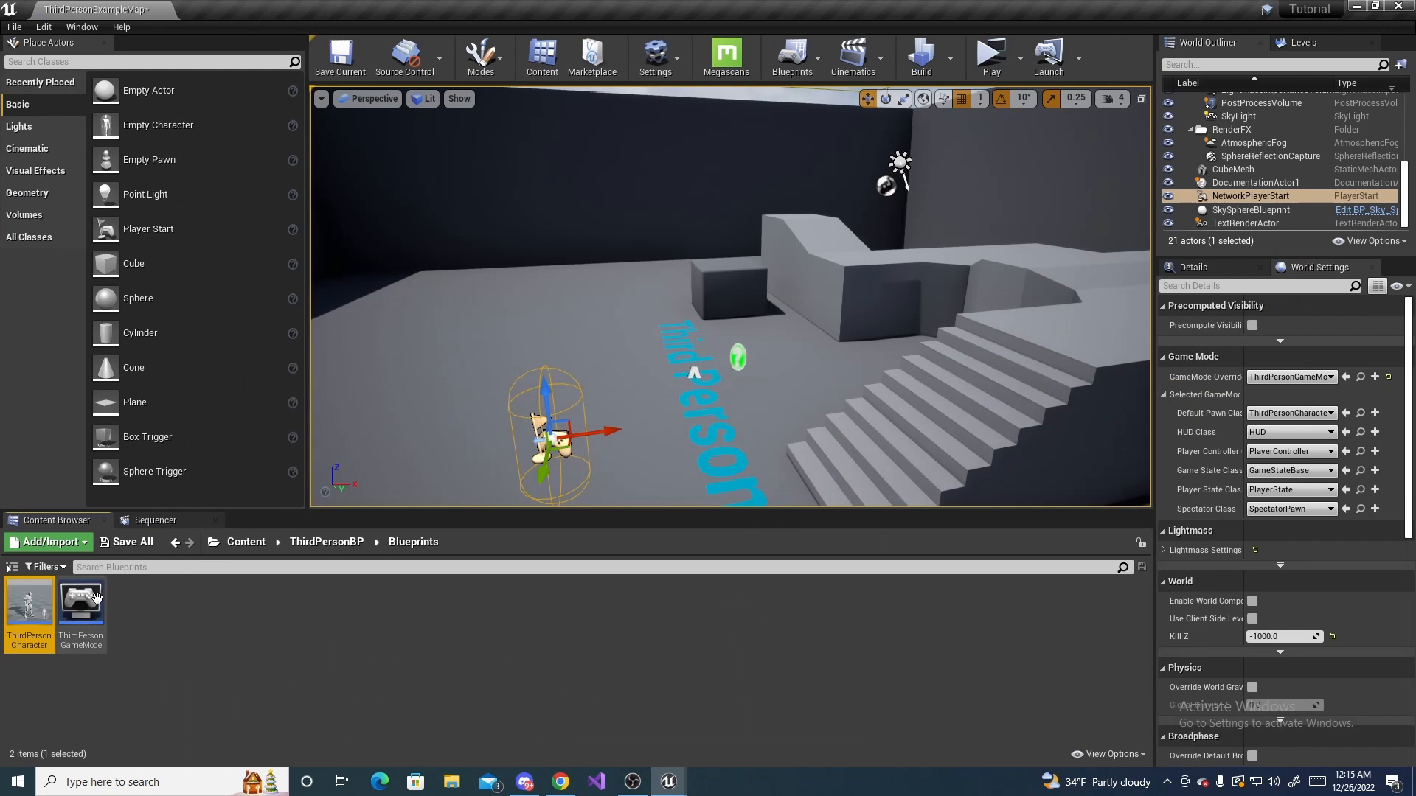
{"action": "left_click", "coordinate": [246, 542]}
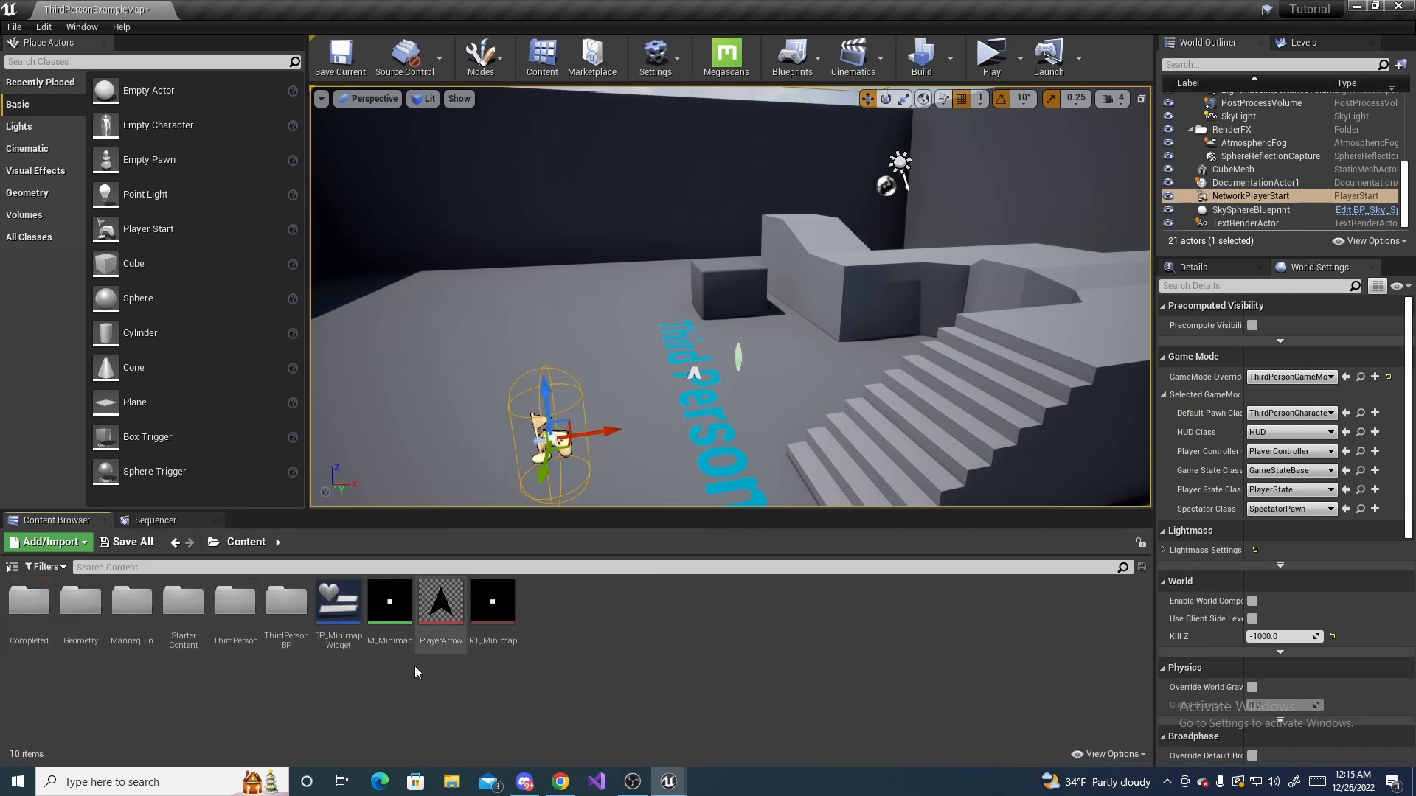
{"action": "right_click", "coordinate": [442, 610]}
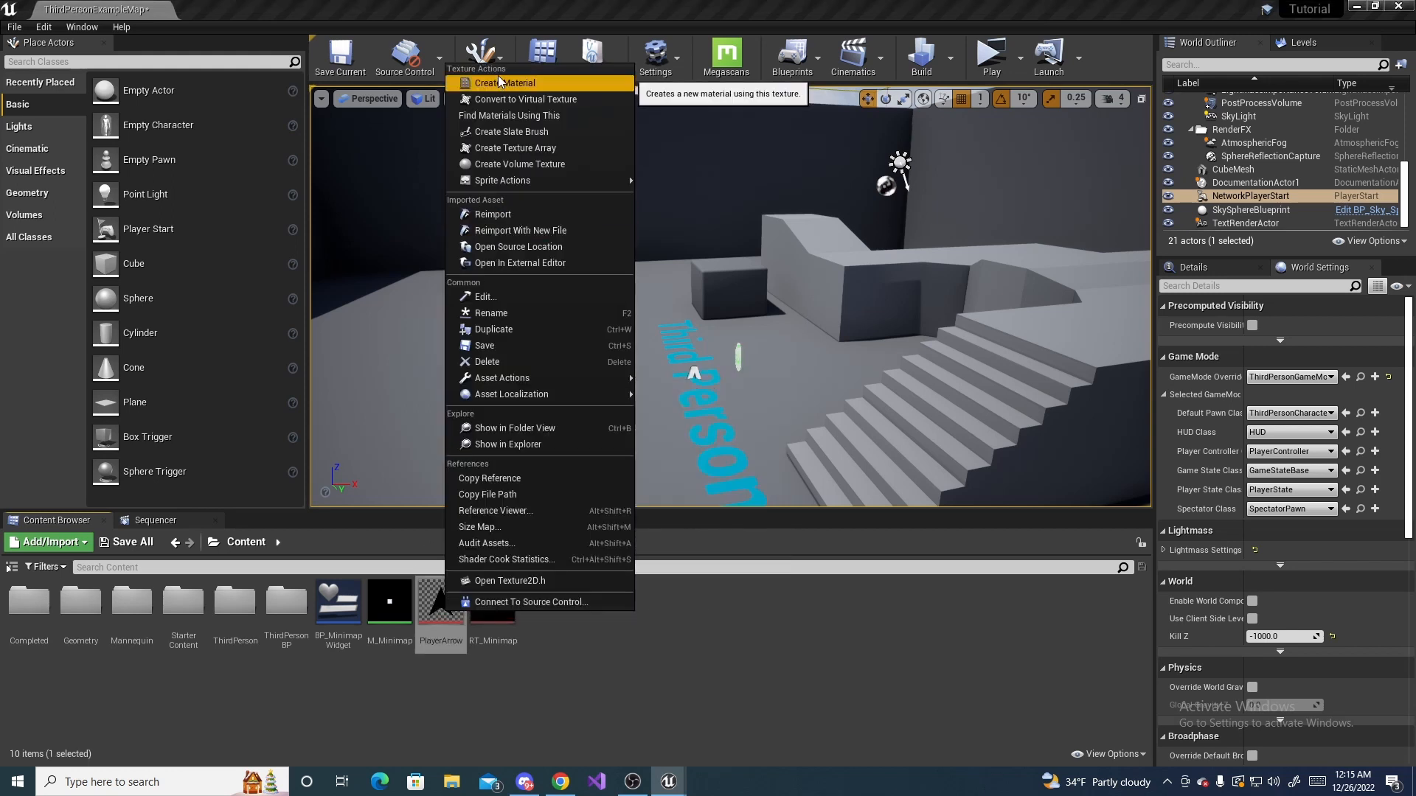
{"action": "left_click", "coordinate": [502, 86]}
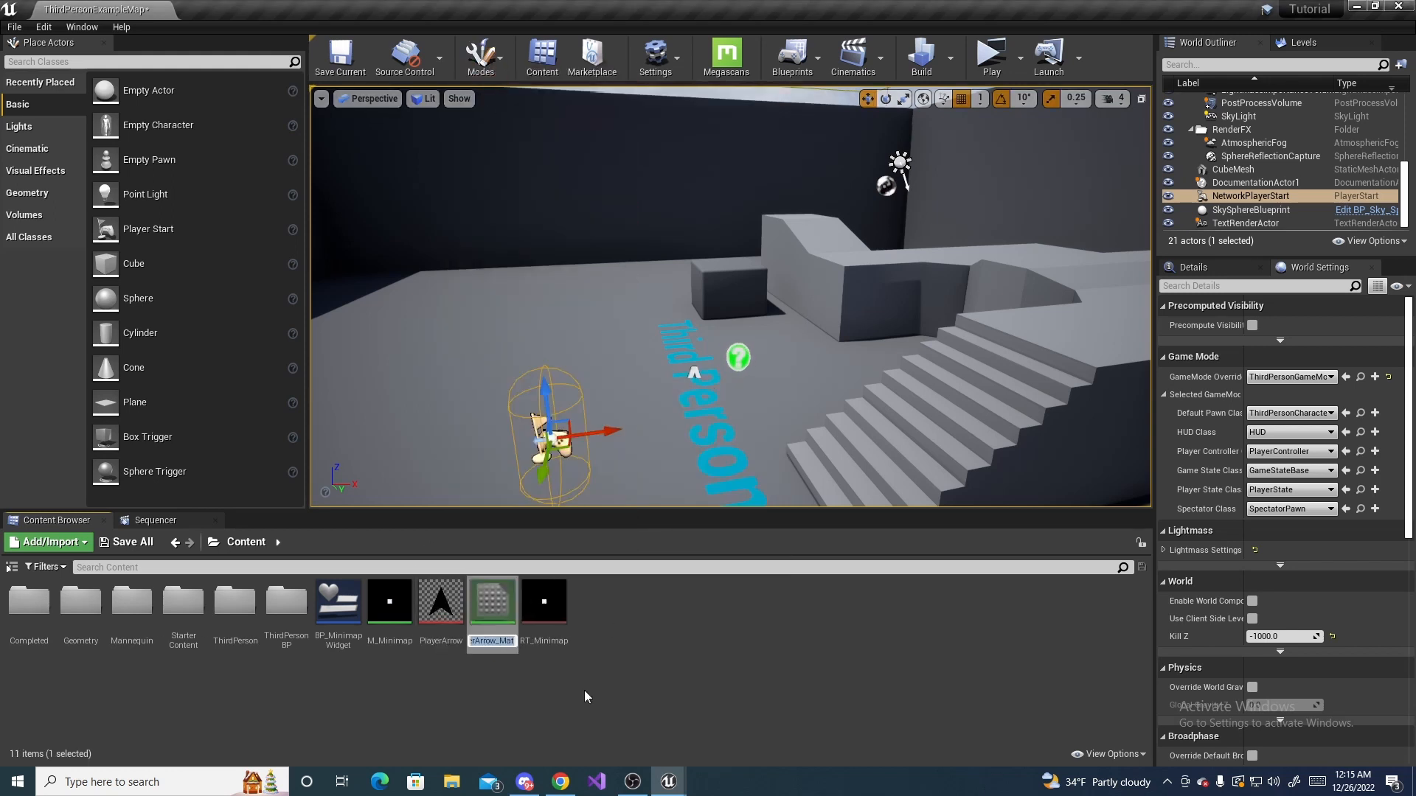
{"action": "type", "text": "M_IconM"}
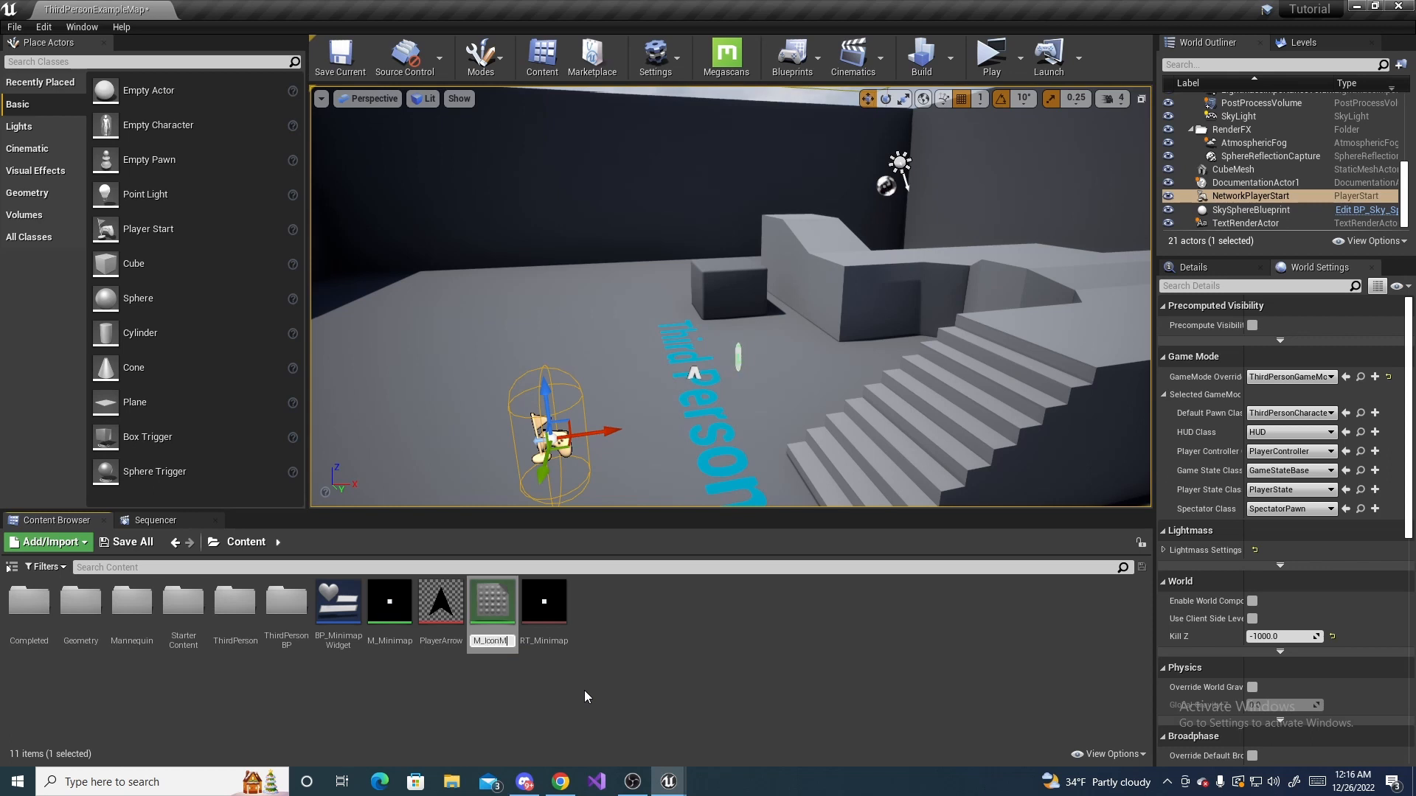
{"action": "type", "text": "aterial"}
{"action": "key", "text": "Return"}
Open M_IconMaterial, move the Texture Sample node farther from the material node, and set the material's Blend Mode to Masked.
{"action": "double_click", "coordinate": [383, 620]}
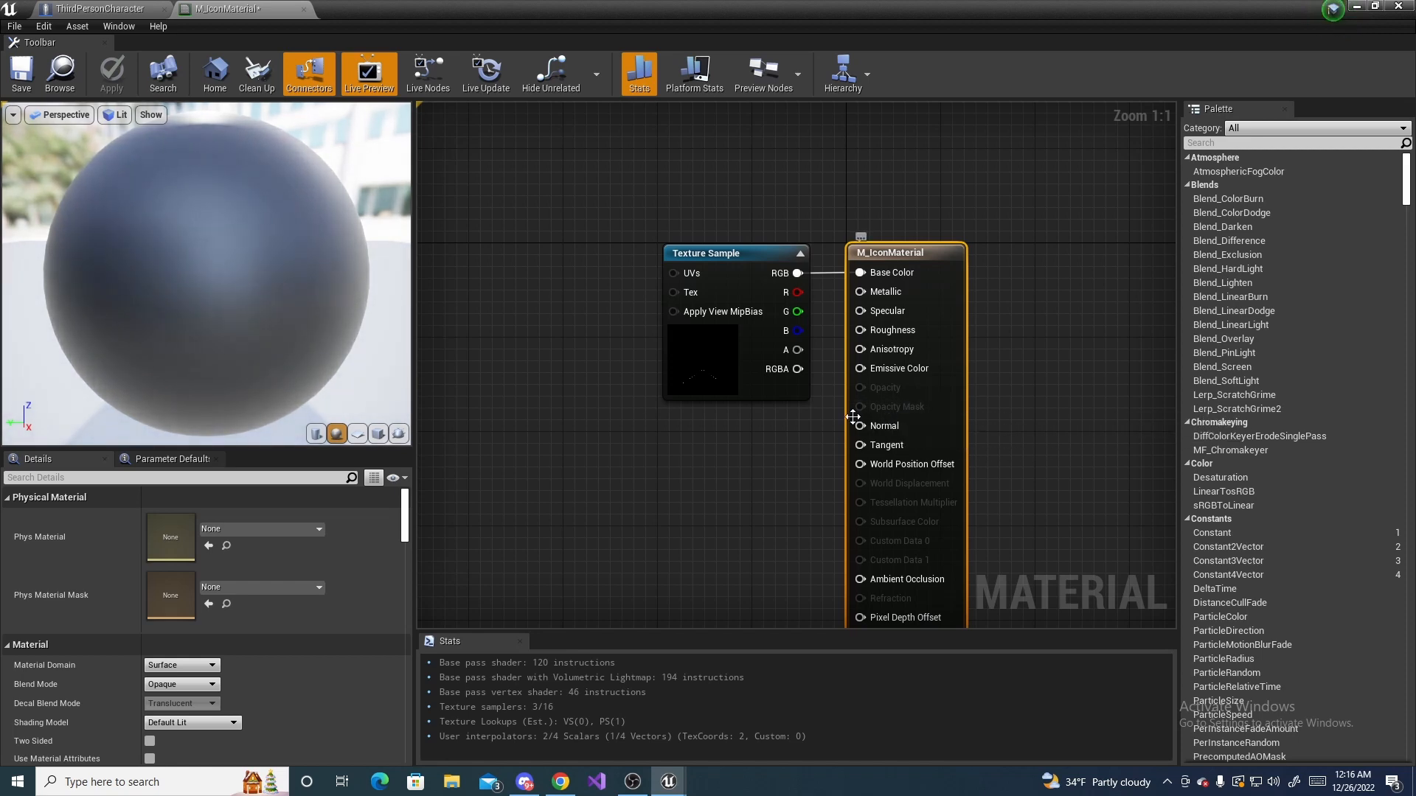
{"action": "right_click_drag", "start_coordinate": [778, 419], "coordinate": [767, 464]}
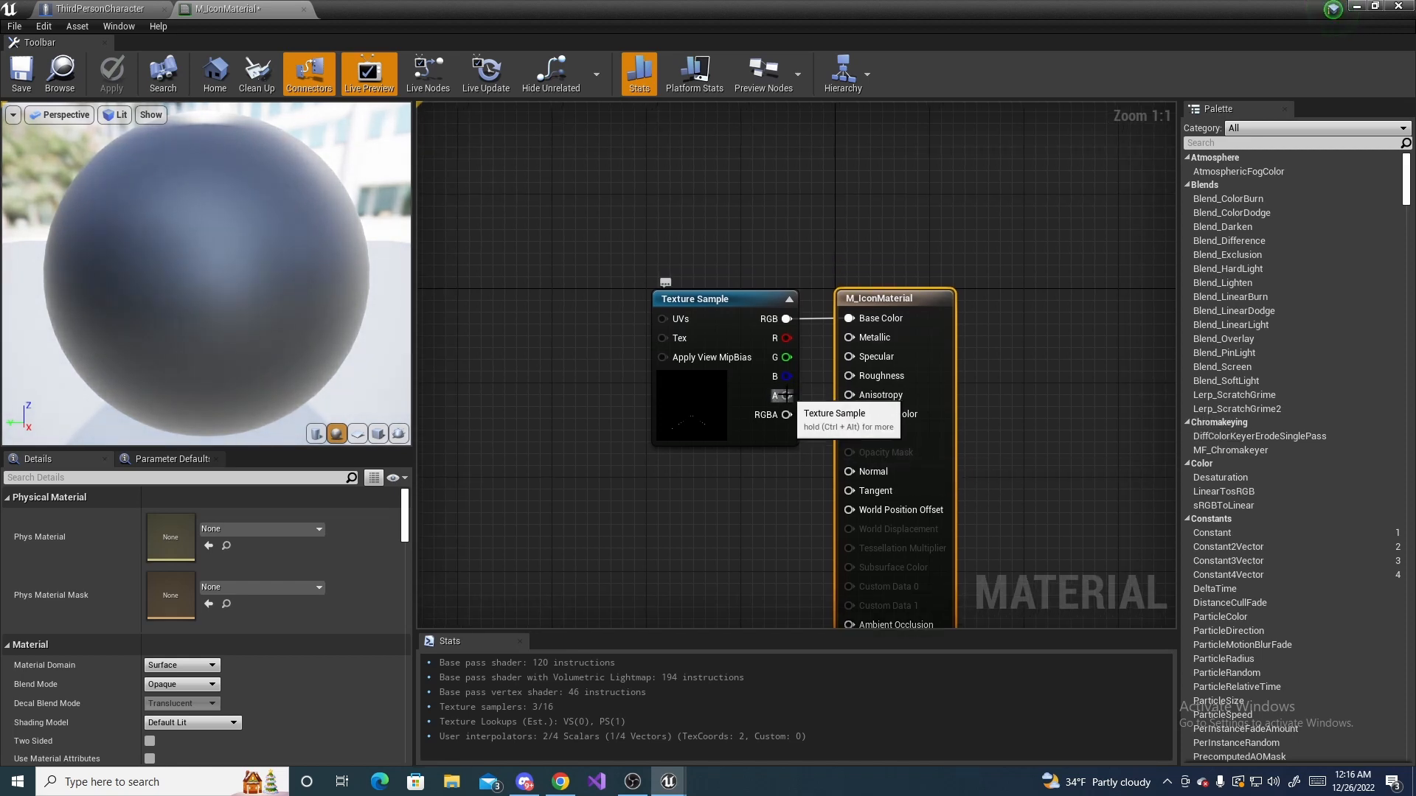
{"action": "left_click_drag", "start_coordinate": [712, 302], "coordinate": [601, 302]}
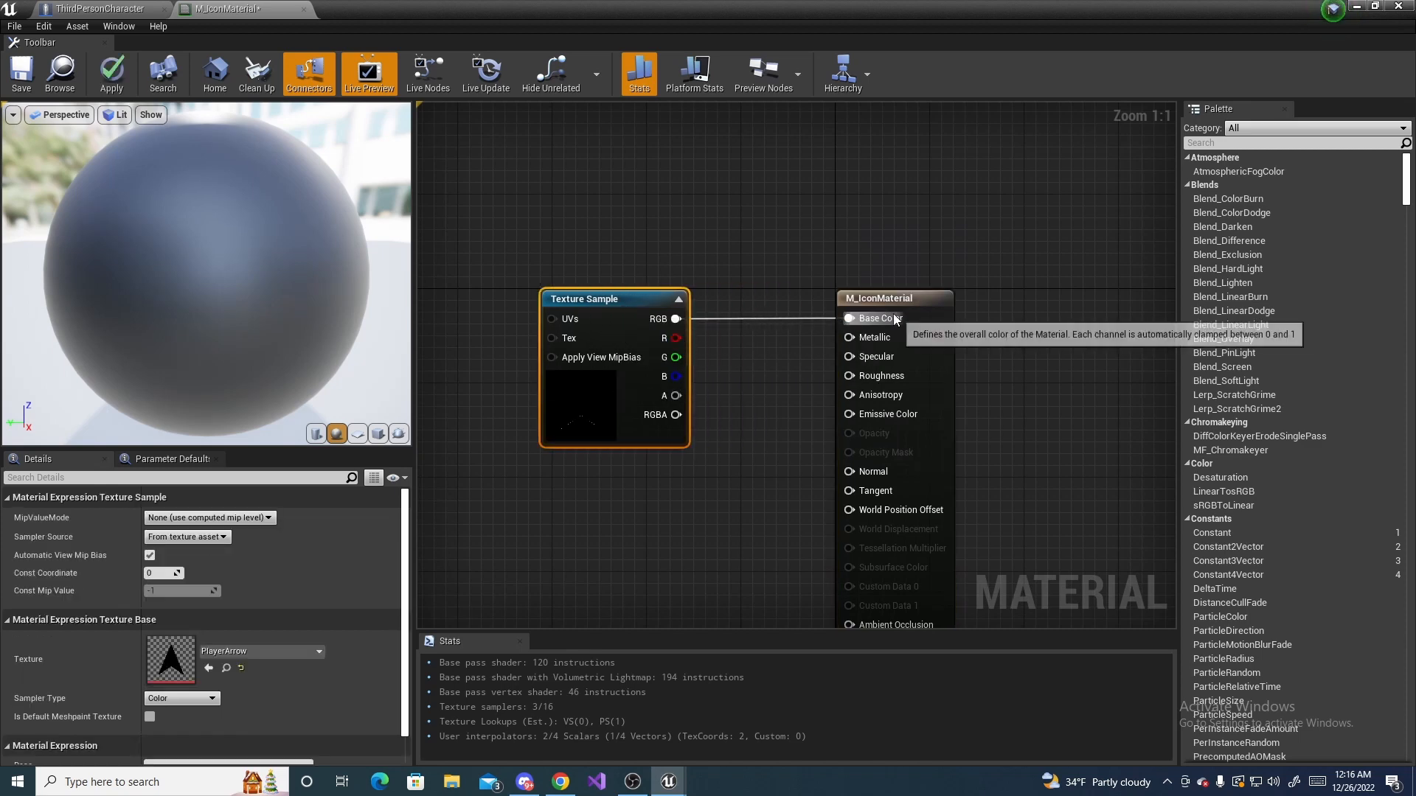
{"action": "left_click", "coordinate": [856, 298]}
{"action": "scroll", "coordinate": [222, 590], "scroll_direction": "down", "scroll_amount": 5}
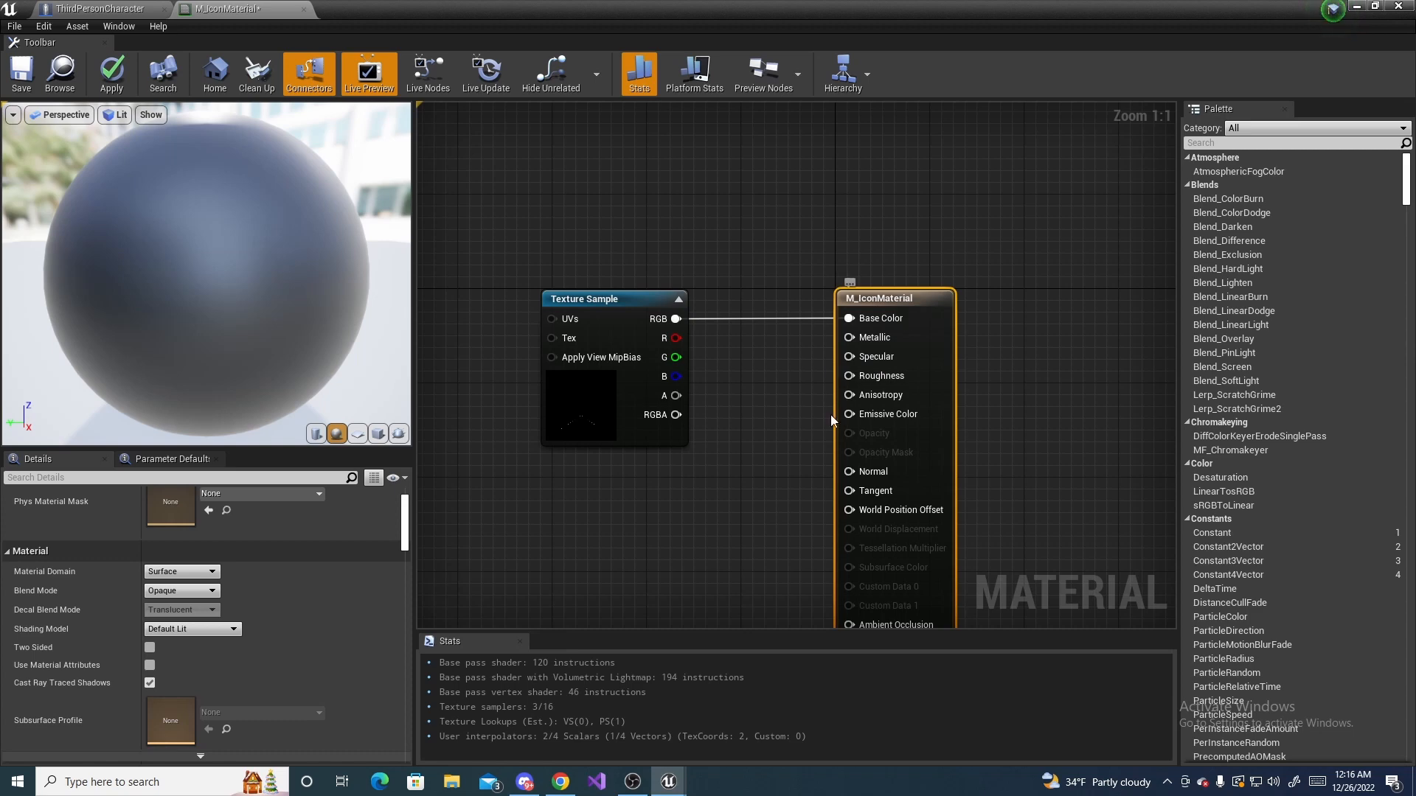
{"action": "right_click_drag", "start_coordinate": [708, 549], "coordinate": [770, 498]}
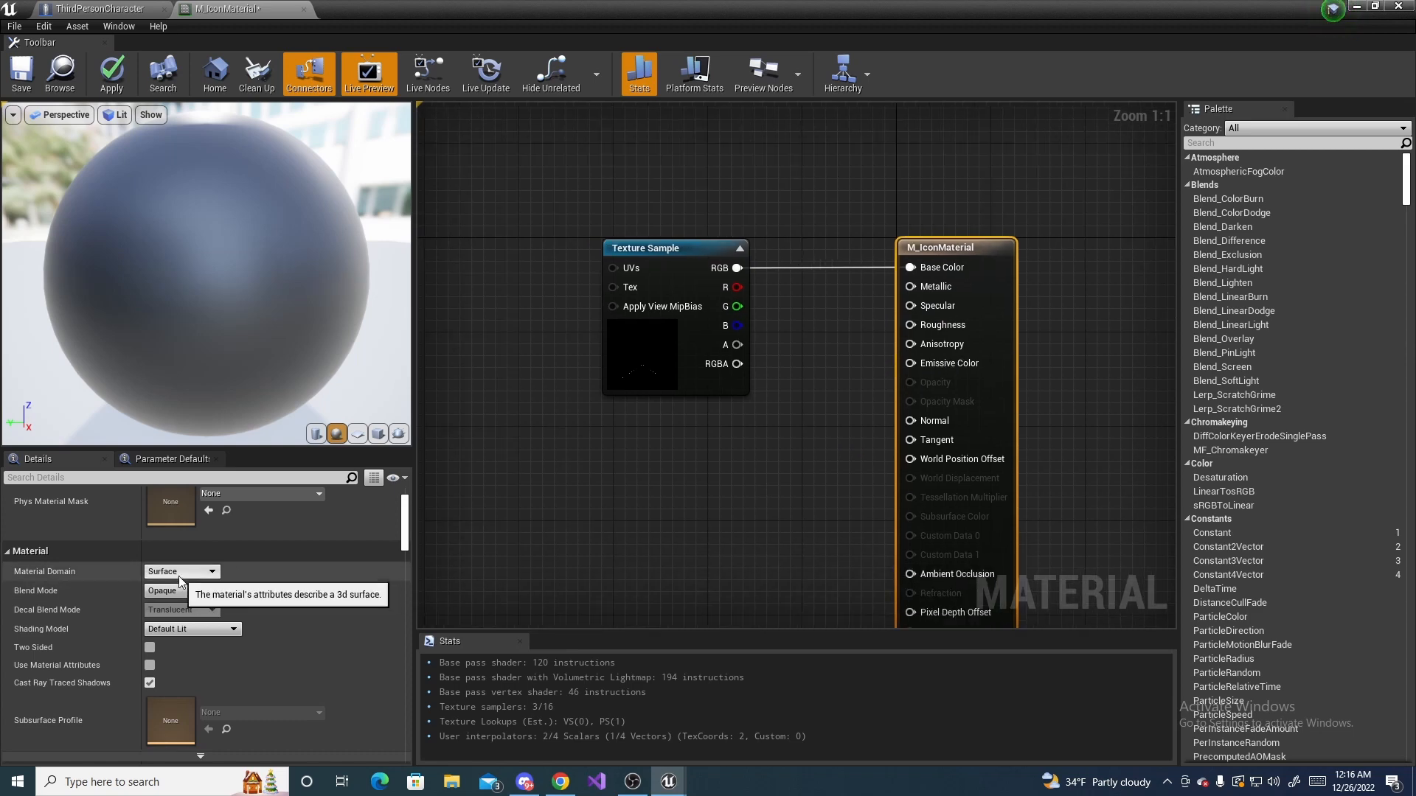
{"action": "left_click", "coordinate": [189, 594]}
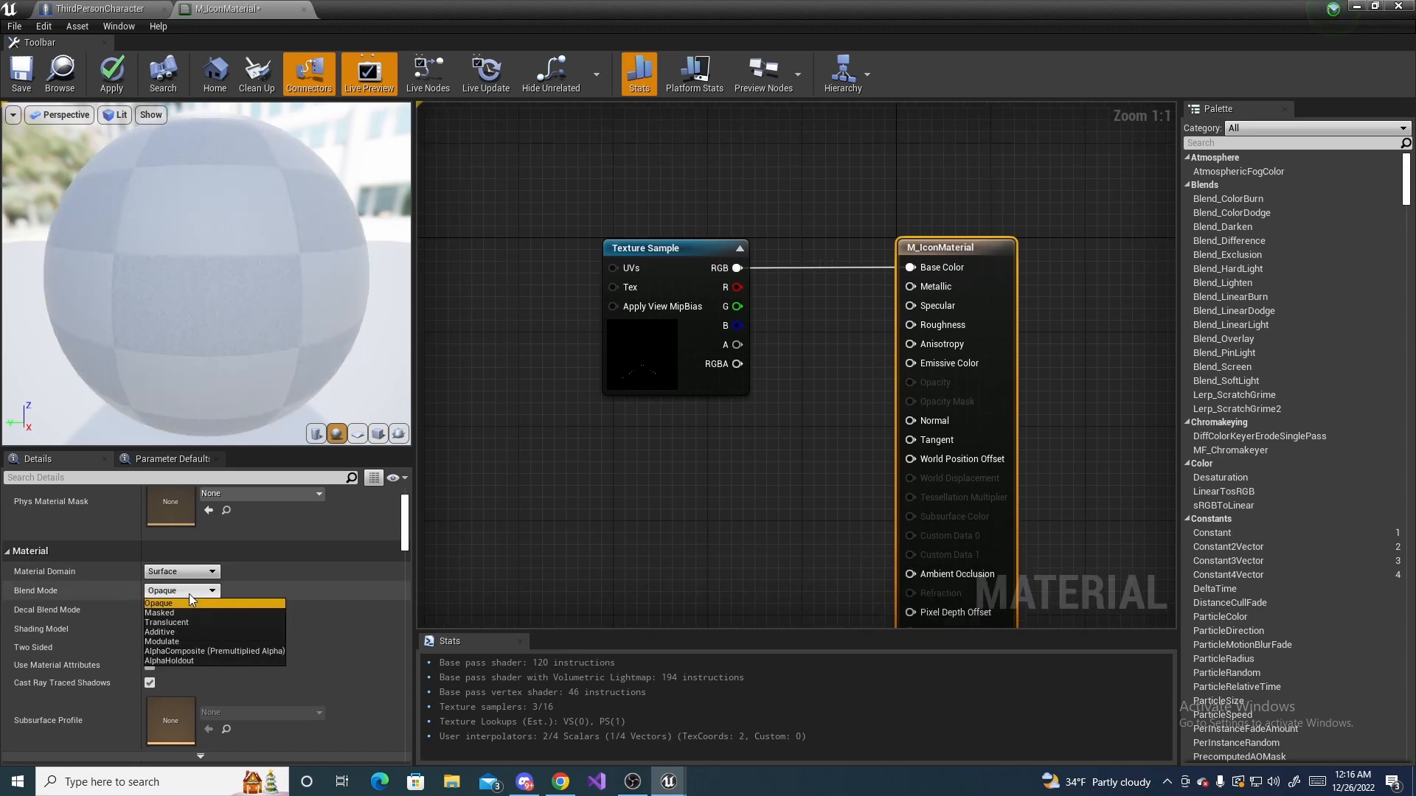
{"action": "left_click", "coordinate": [175, 613]}
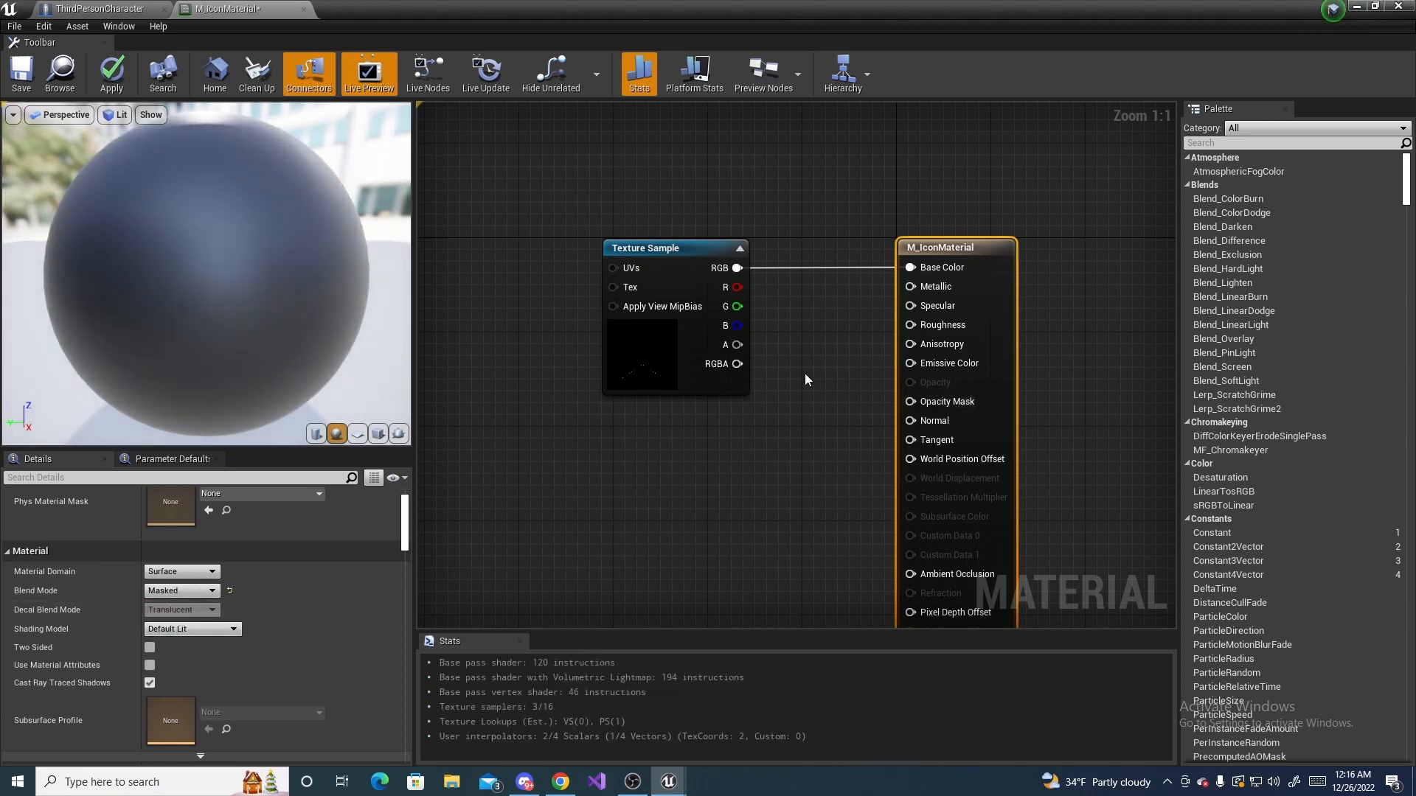
Connect the Texture Sample's A output to Opacity Mask and preview the material on a plane.
{"action": "left_click_drag", "start_coordinate": [737, 345], "coordinate": [918, 404]}
{"action": "left_click_drag", "start_coordinate": [168, 320], "coordinate": [319, 430]}
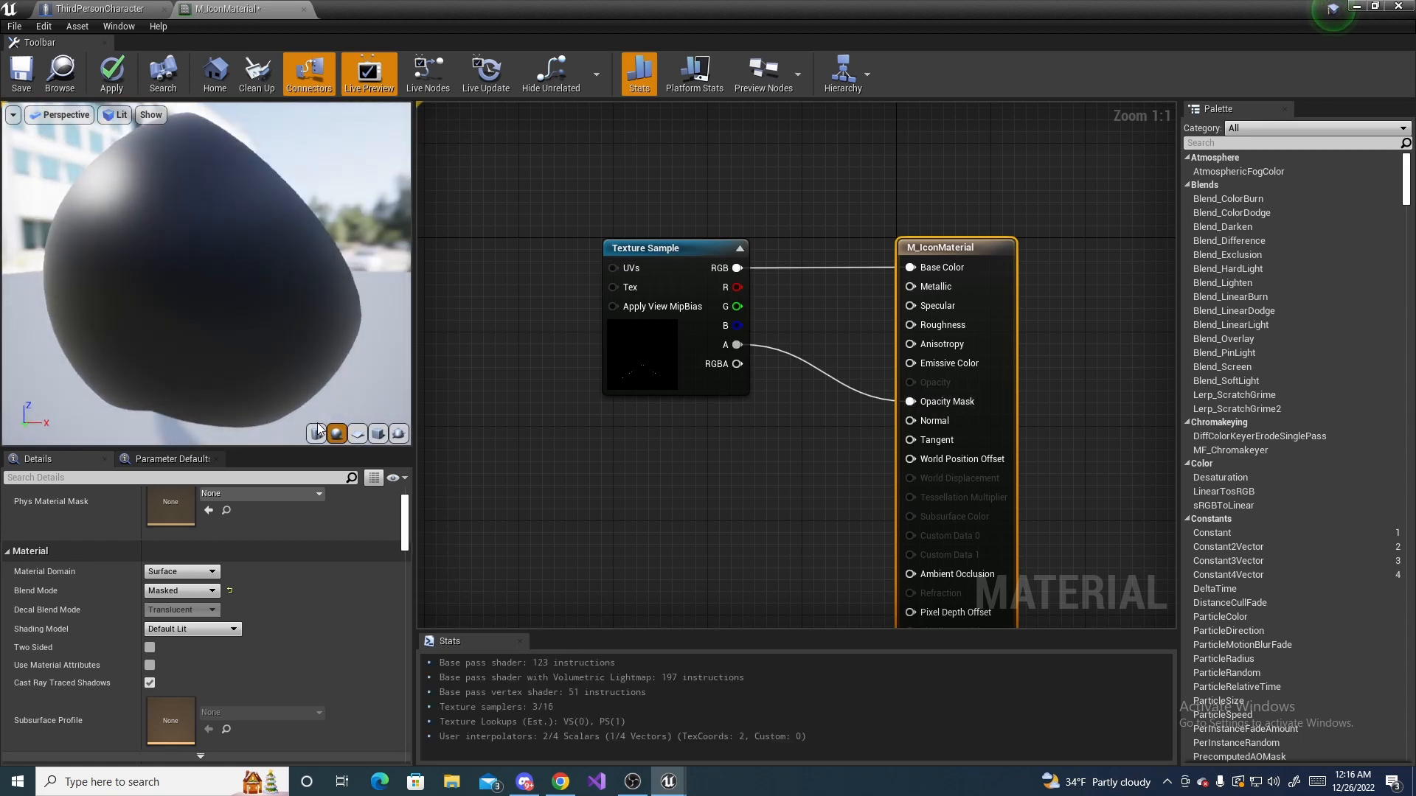
{"action": "left_click", "coordinate": [357, 435]}
{"action": "left_click_drag", "start_coordinate": [324, 361], "coordinate": [61, 233]}
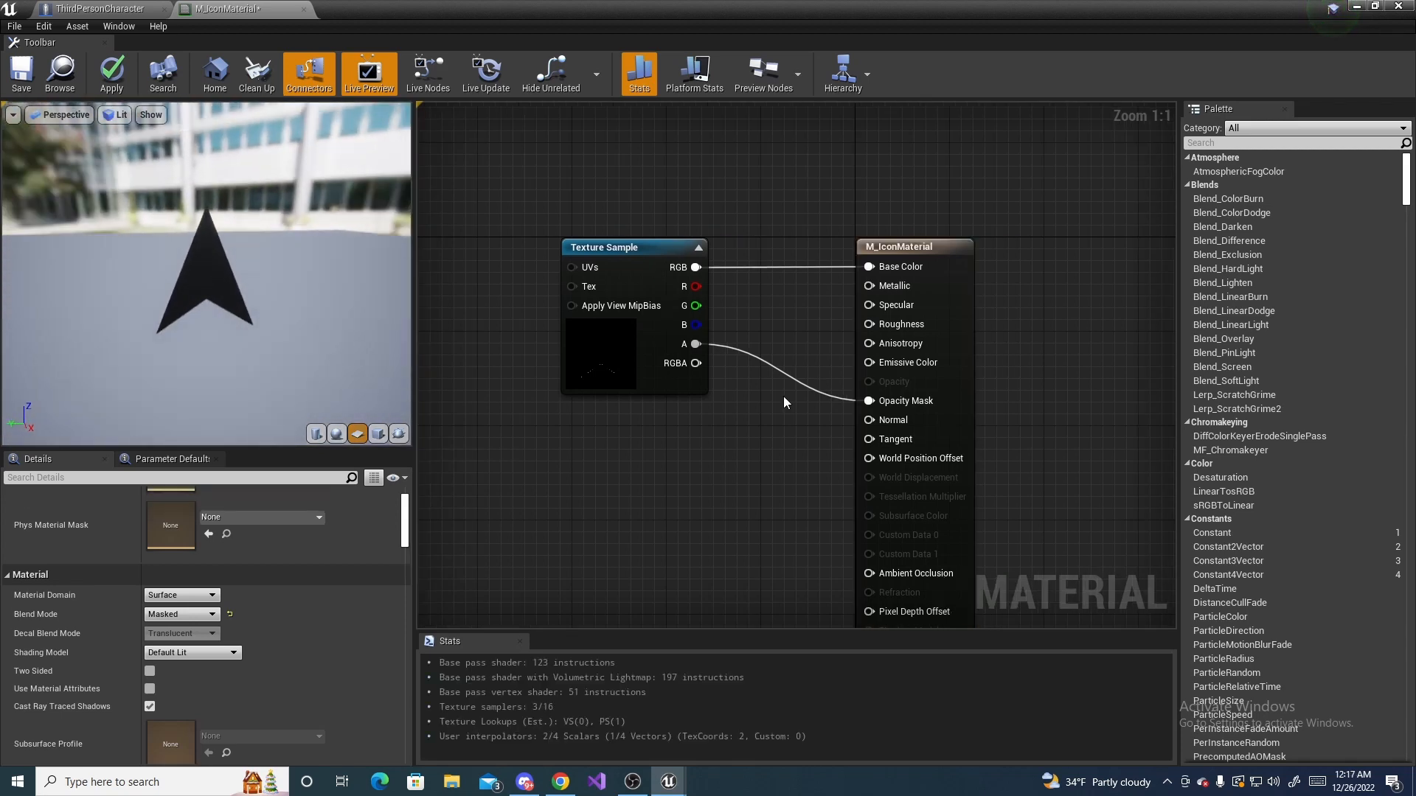
Apply and save the M_IconMaterial changes, and close the material editor.
{"action": "left_click", "coordinate": [122, 71]}
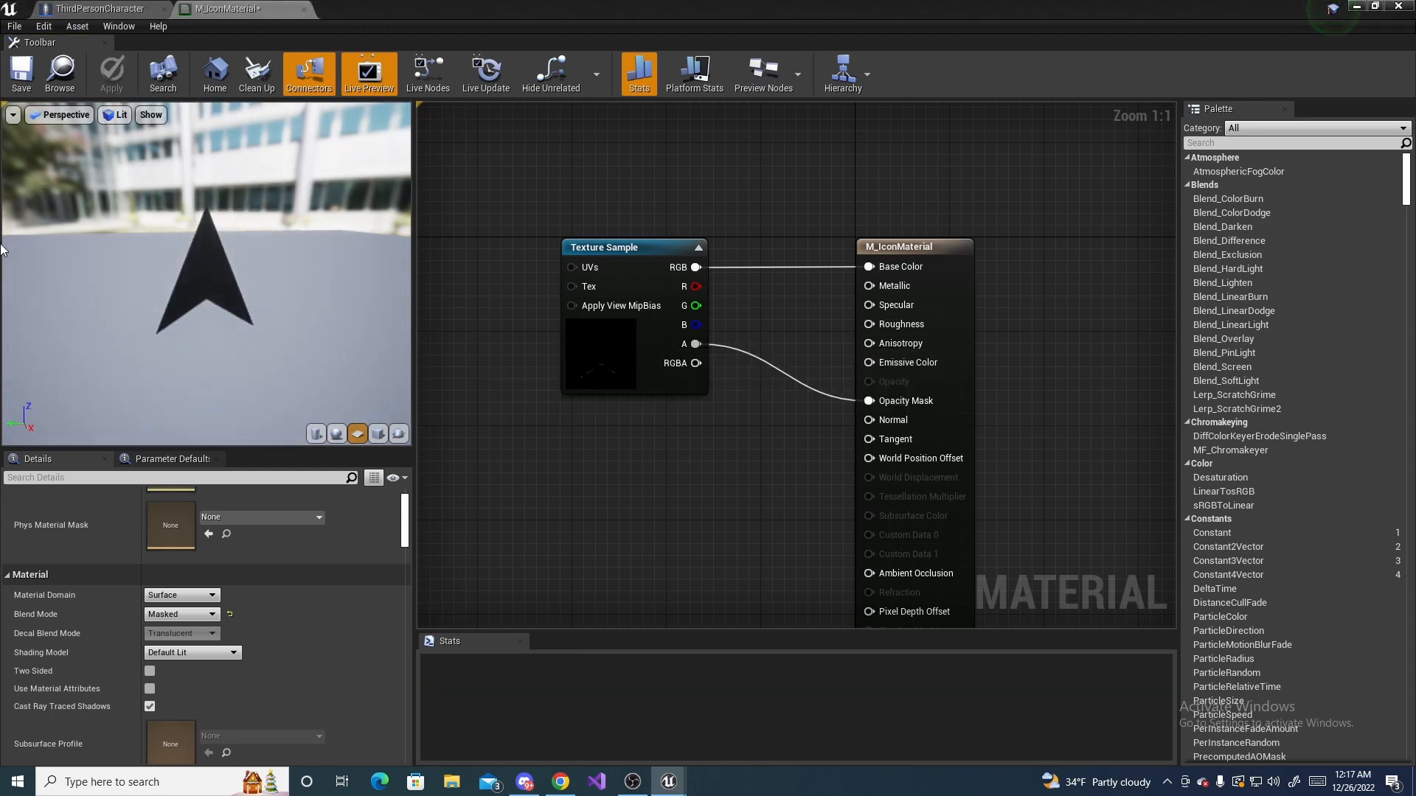
{"action": "left_click", "coordinate": [11, 81]}
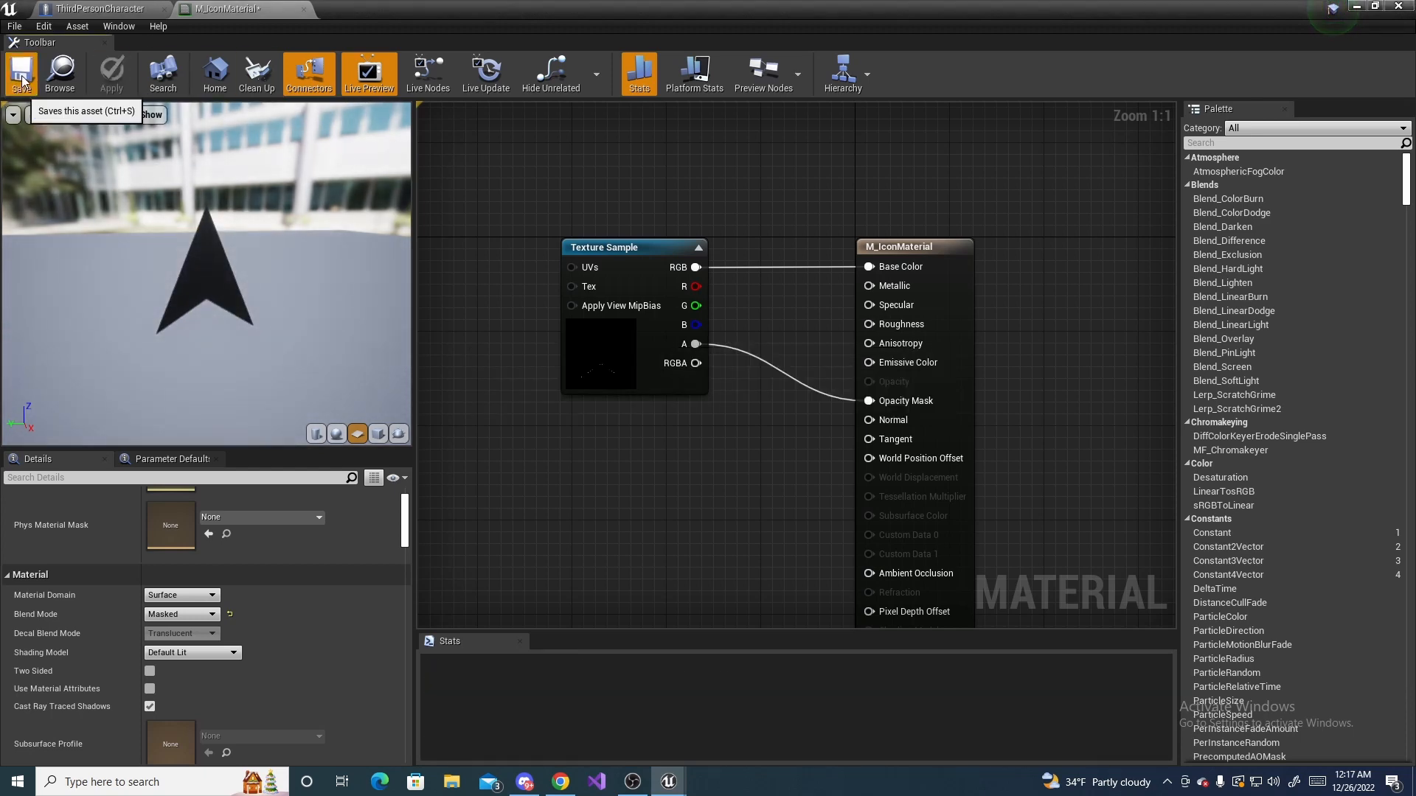
{"action": "left_click", "coordinate": [304, 9]}
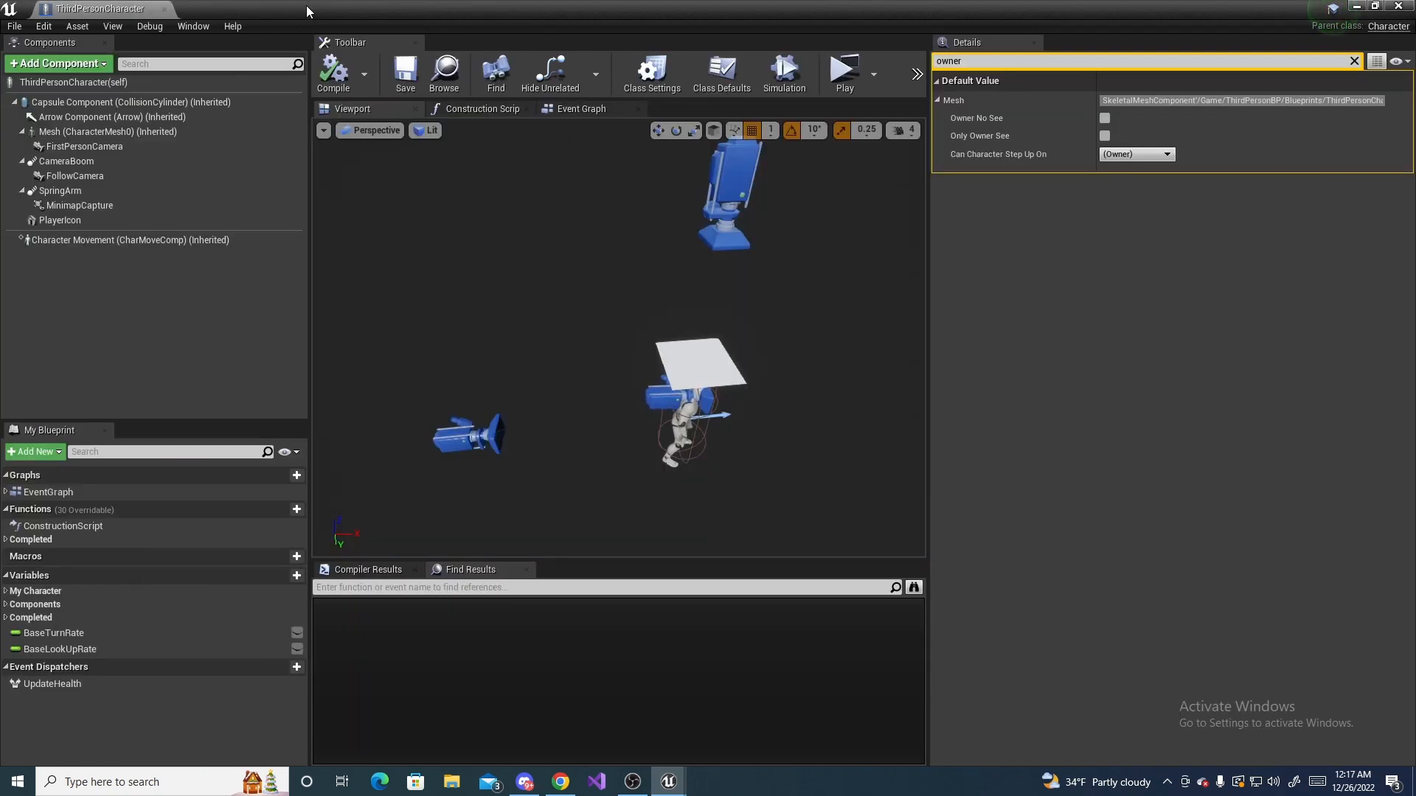
Clear the details filter for PlayerIcon and assign M_IconMaterial to its Element 0 material slot.
{"action": "left_click", "coordinate": [679, 365]}
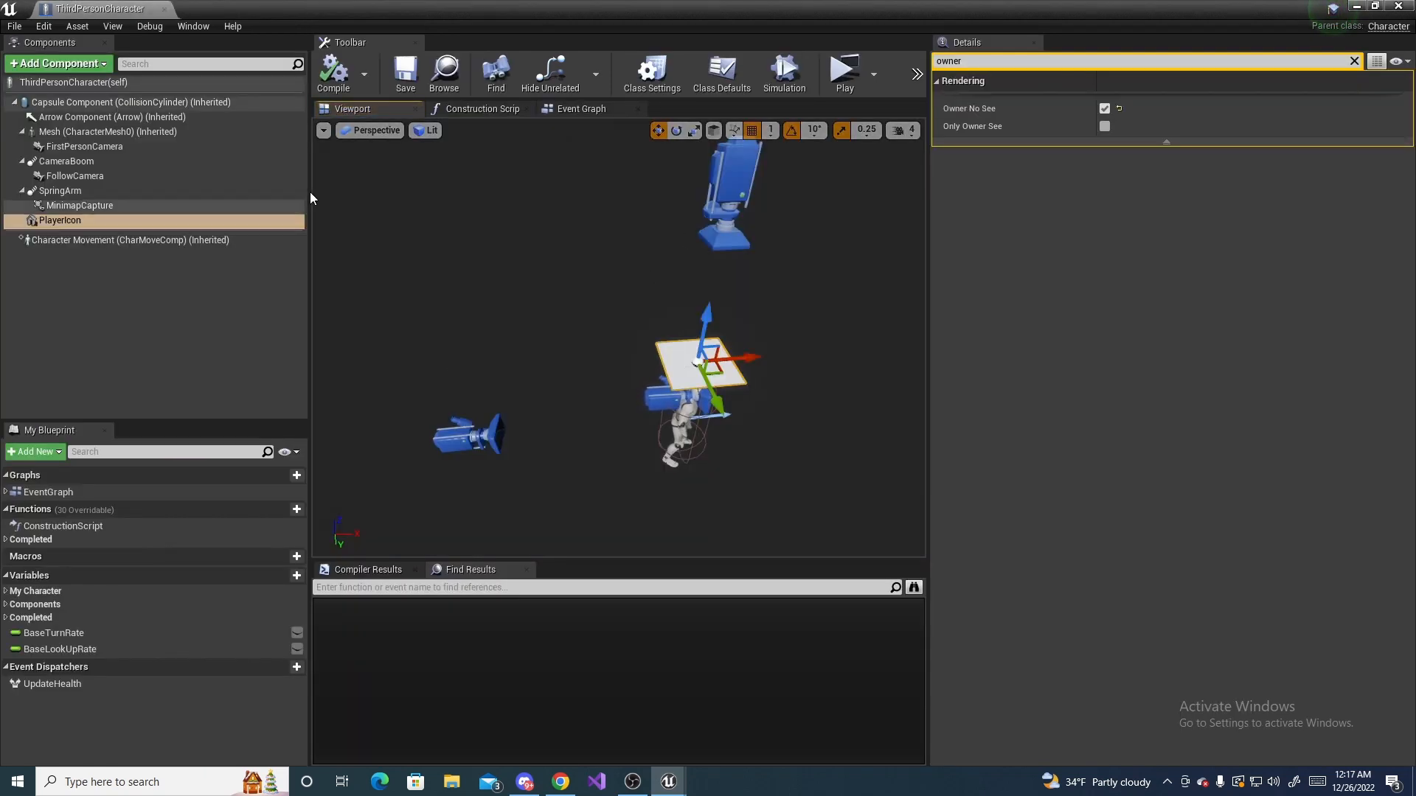
{"action": "left_click", "coordinate": [1356, 62]}
{"action": "left_click", "coordinate": [1202, 445]}
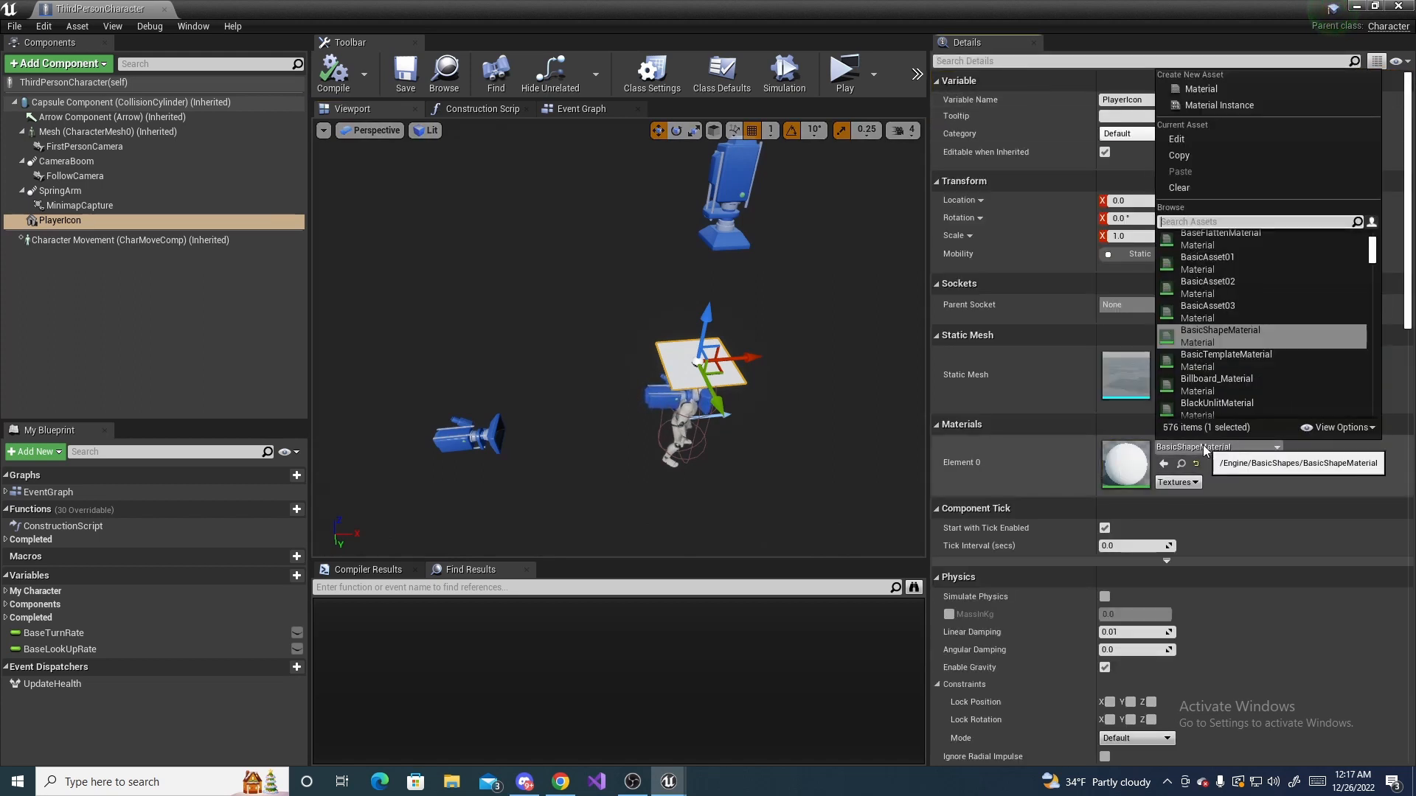
{"action": "type", "text": "M_"}
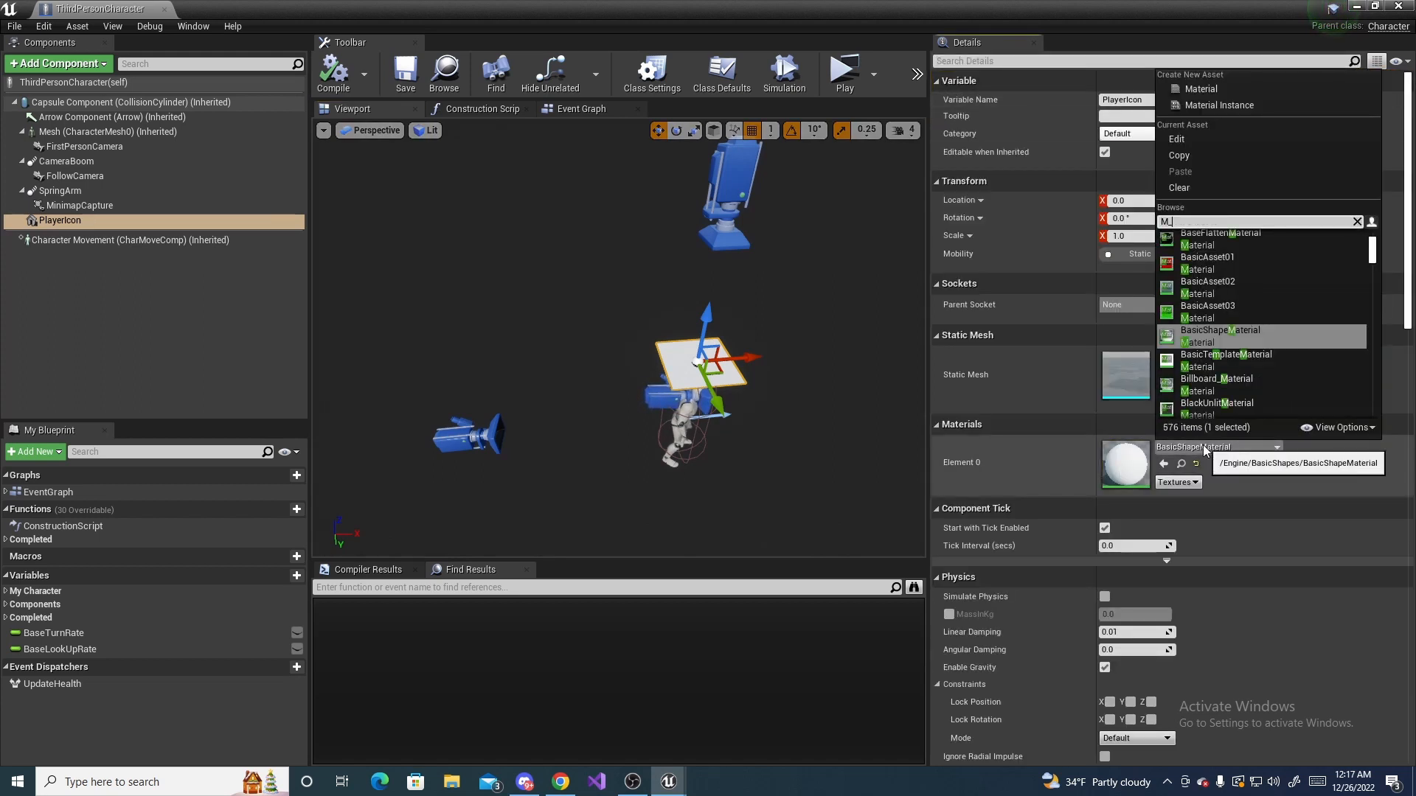
{"action": "type", "text": "Ico"}
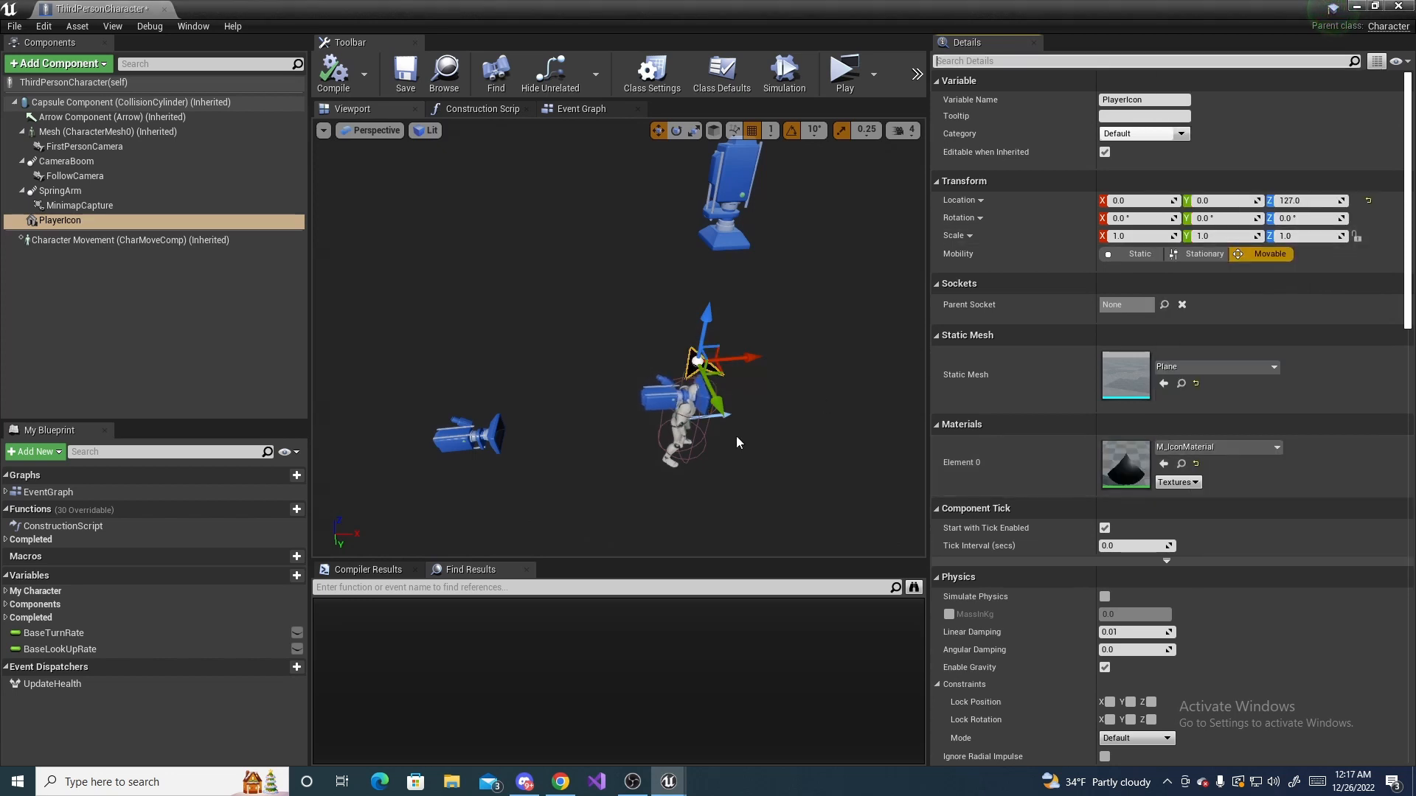
Rotate PlayerIcon to 90° about Z so its tip points along the character's blue forward arrow.
{"action": "right_click_drag", "start_coordinate": [618, 337], "coordinate": [623, 383]}
{"action": "key", "text": "w"}
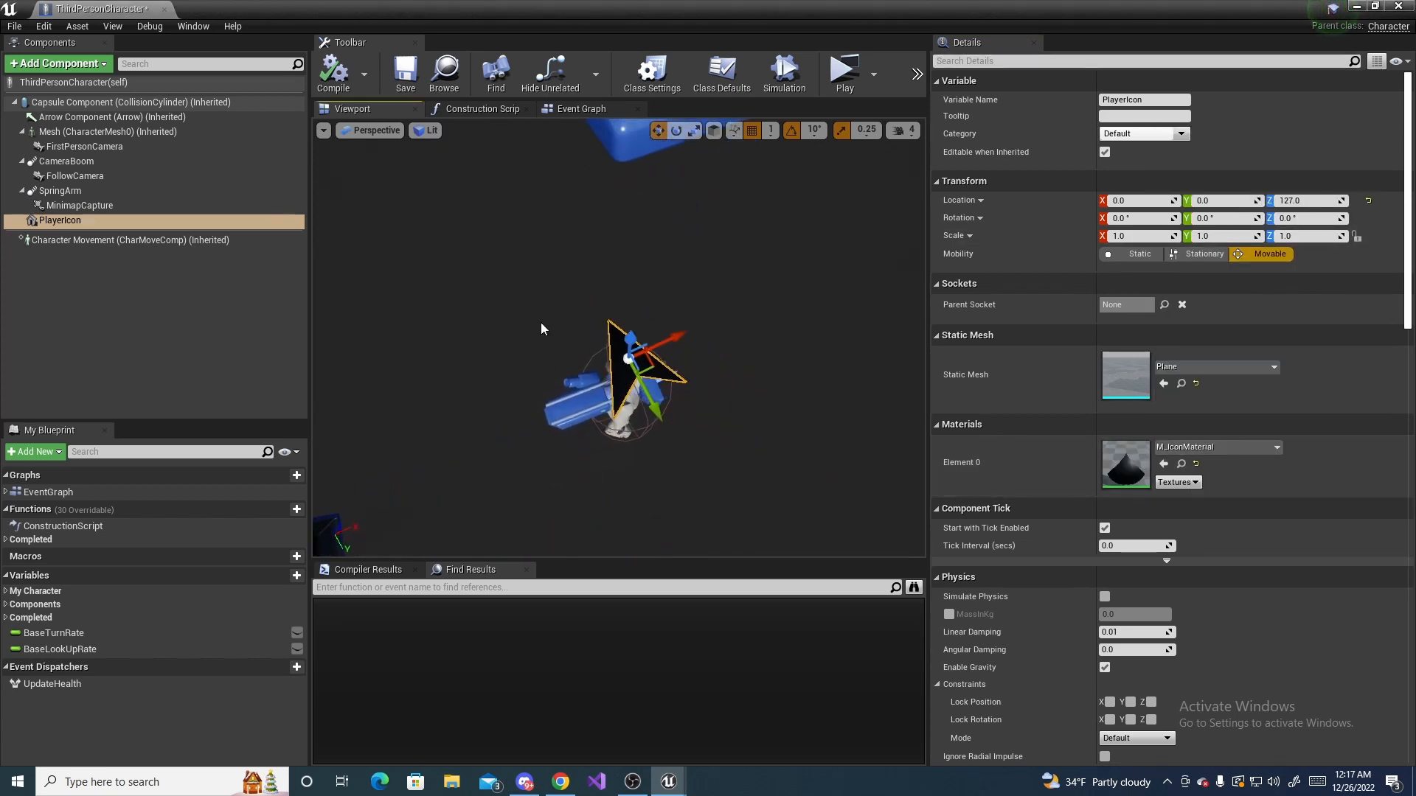
{"action": "key", "text": "s"}
{"action": "right_click_drag", "start_coordinate": [671, 454], "coordinate": [677, 452]}
{"action": "key", "text": "w"}
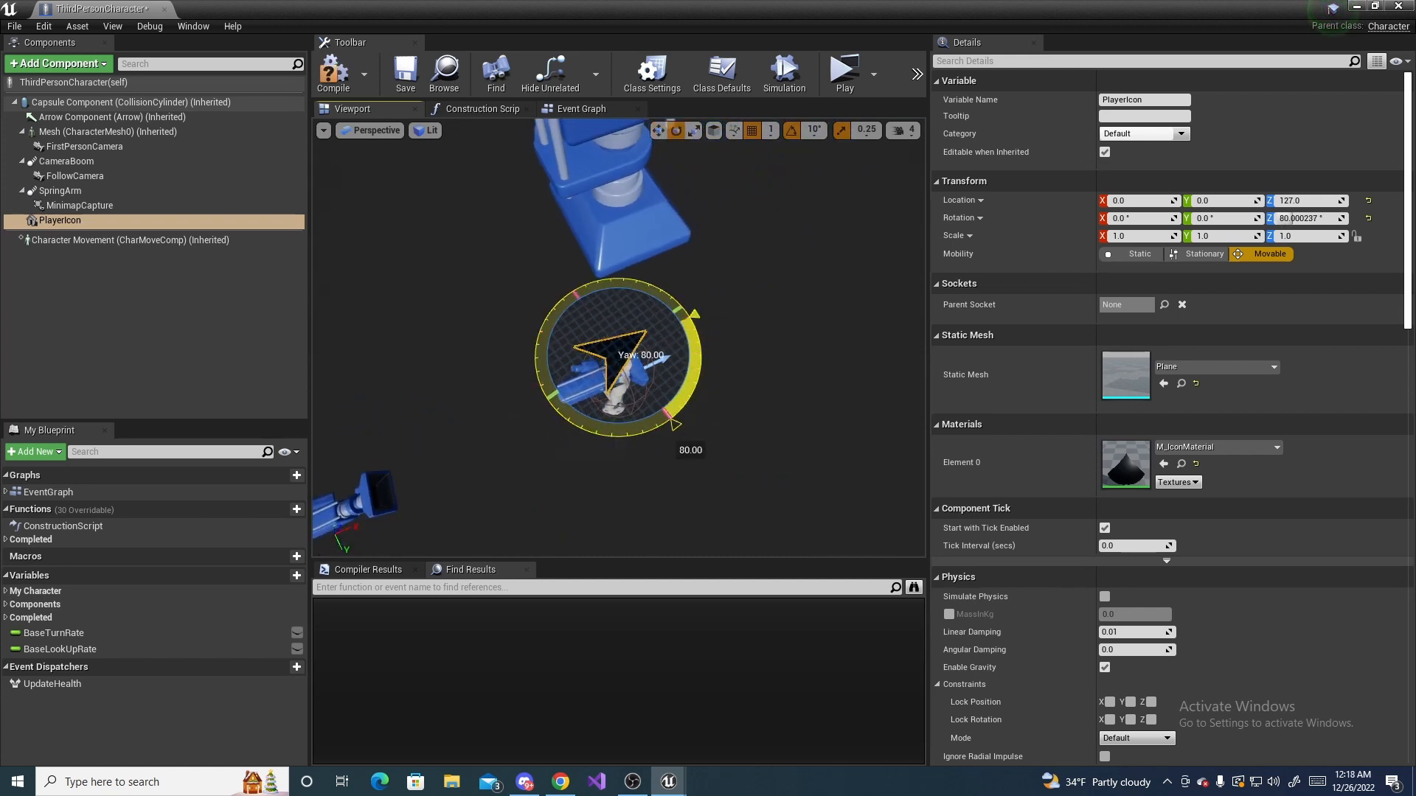
{"action": "right_click_drag", "start_coordinate": [723, 430], "coordinate": [758, 417]}
{"action": "key", "text": "d"}
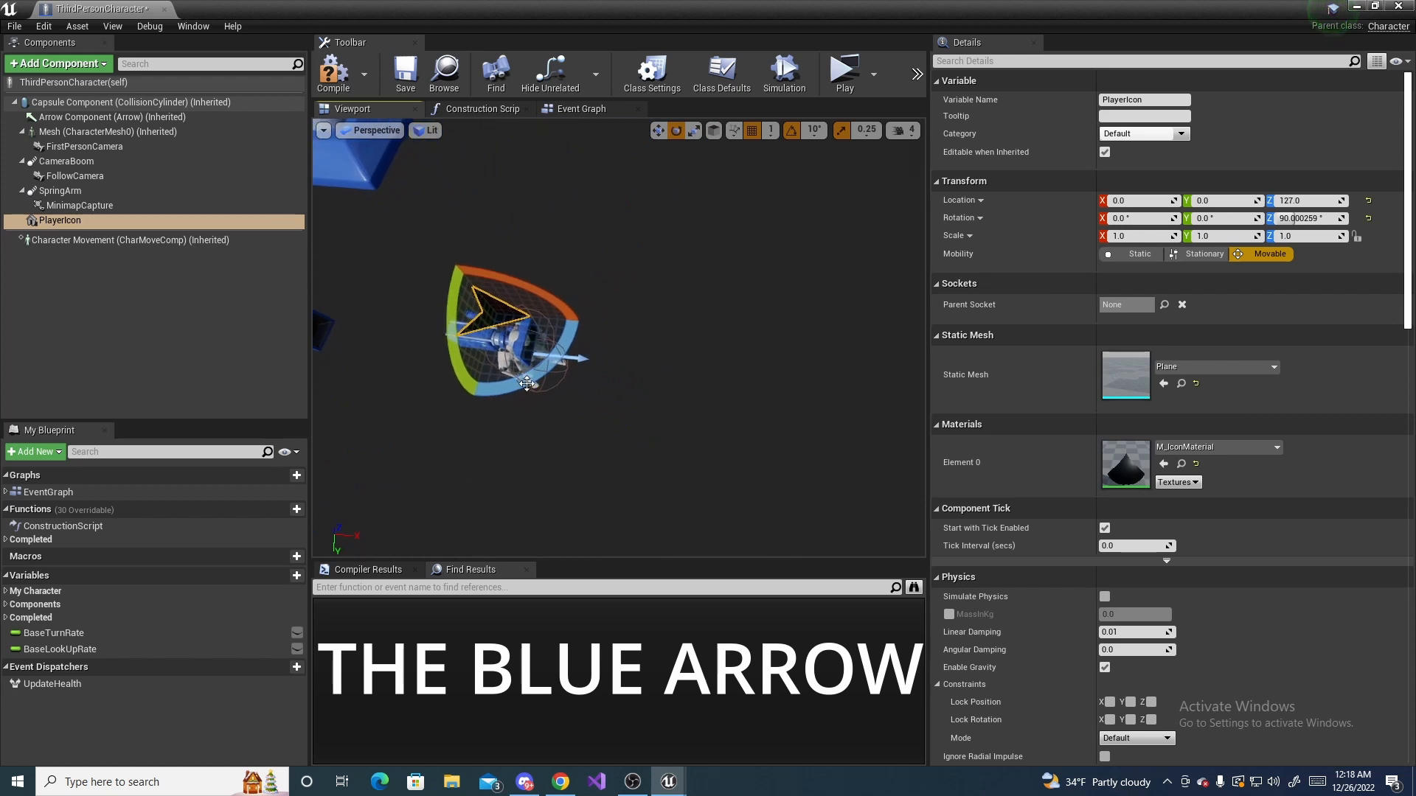
Scale PlayerIcon to 2.0 in X and Y, and compile and save the character blueprint.
{"action": "key", "text": "a"}
{"action": "right_click_drag", "start_coordinate": [618, 338], "coordinate": [738, 317]}
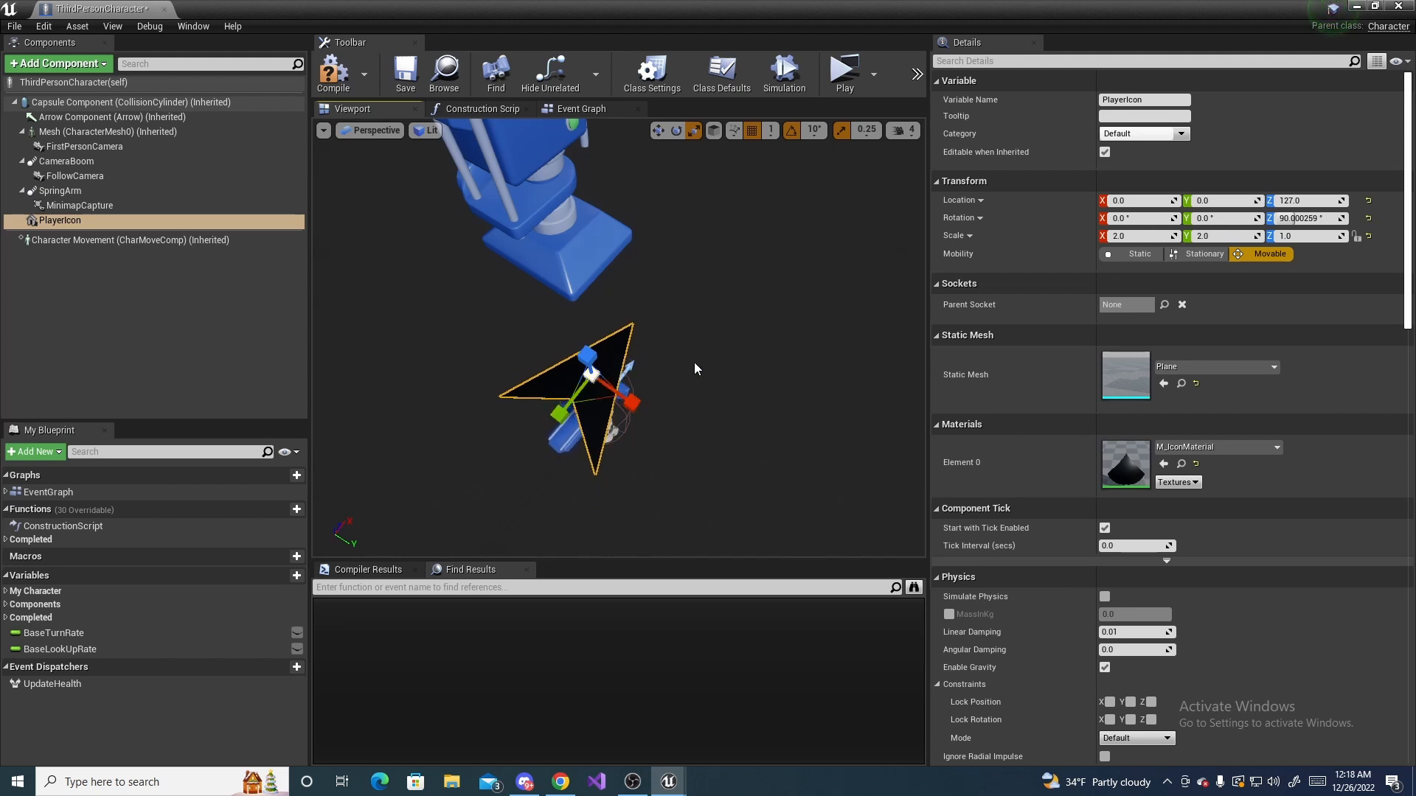
{"action": "key", "text": "s"}
{"action": "key", "text": "d"}
{"action": "right_click_drag", "start_coordinate": [694, 369], "coordinate": [590, 380]}
{"action": "key", "text": "w"}
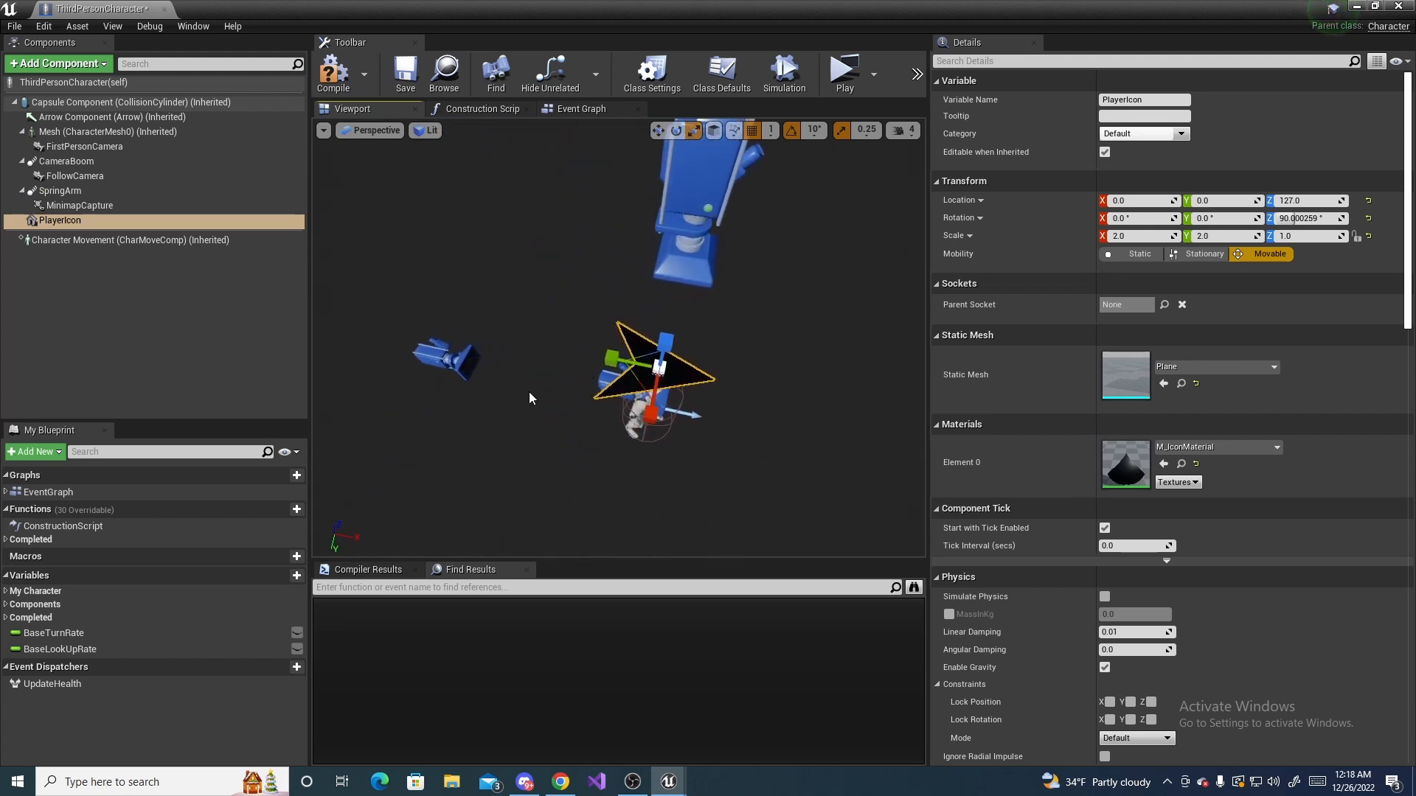
{"action": "key", "text": "a"}
{"action": "right_click_drag", "start_coordinate": [732, 303], "coordinate": [793, 282]}
{"action": "key", "text": "s"}
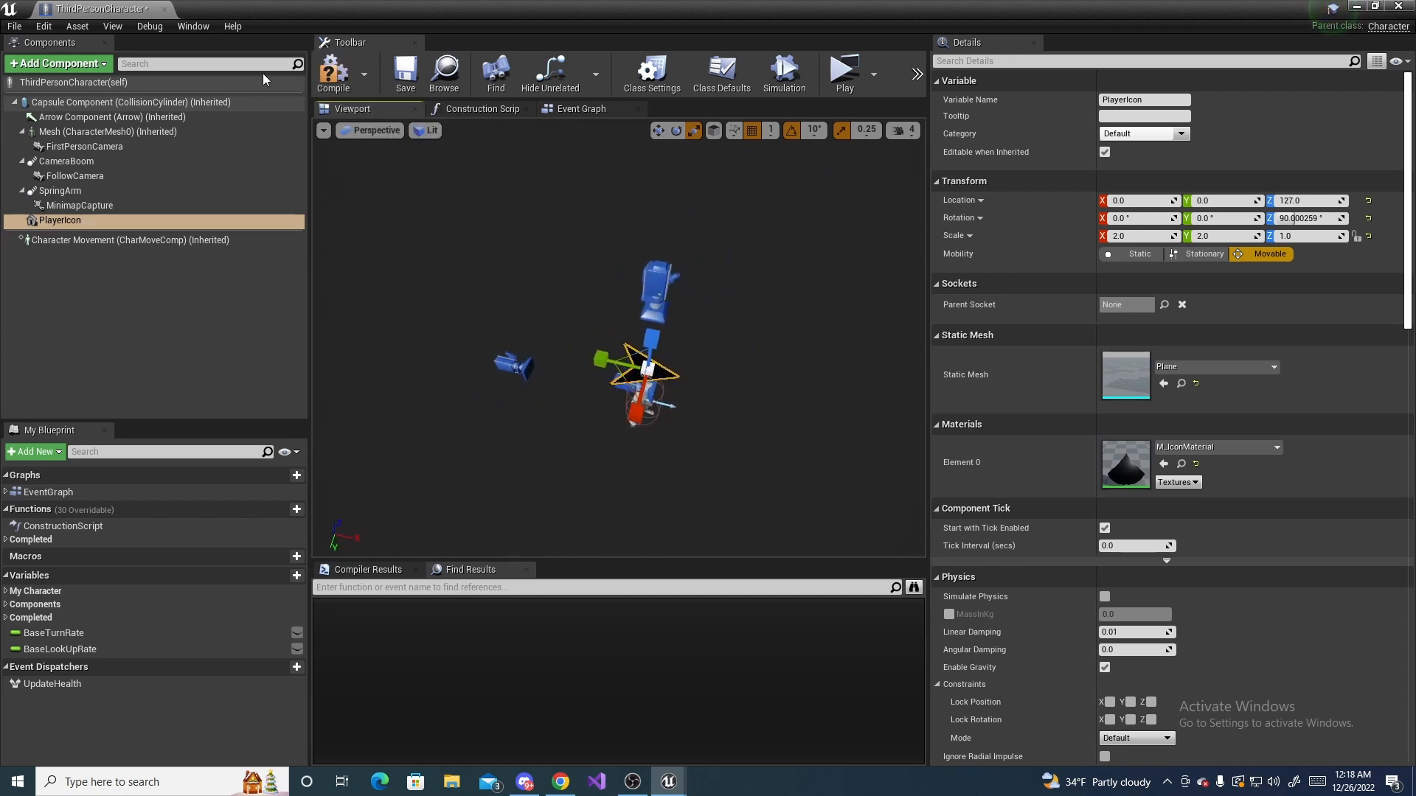
{"action": "left_click", "coordinate": [406, 77]}
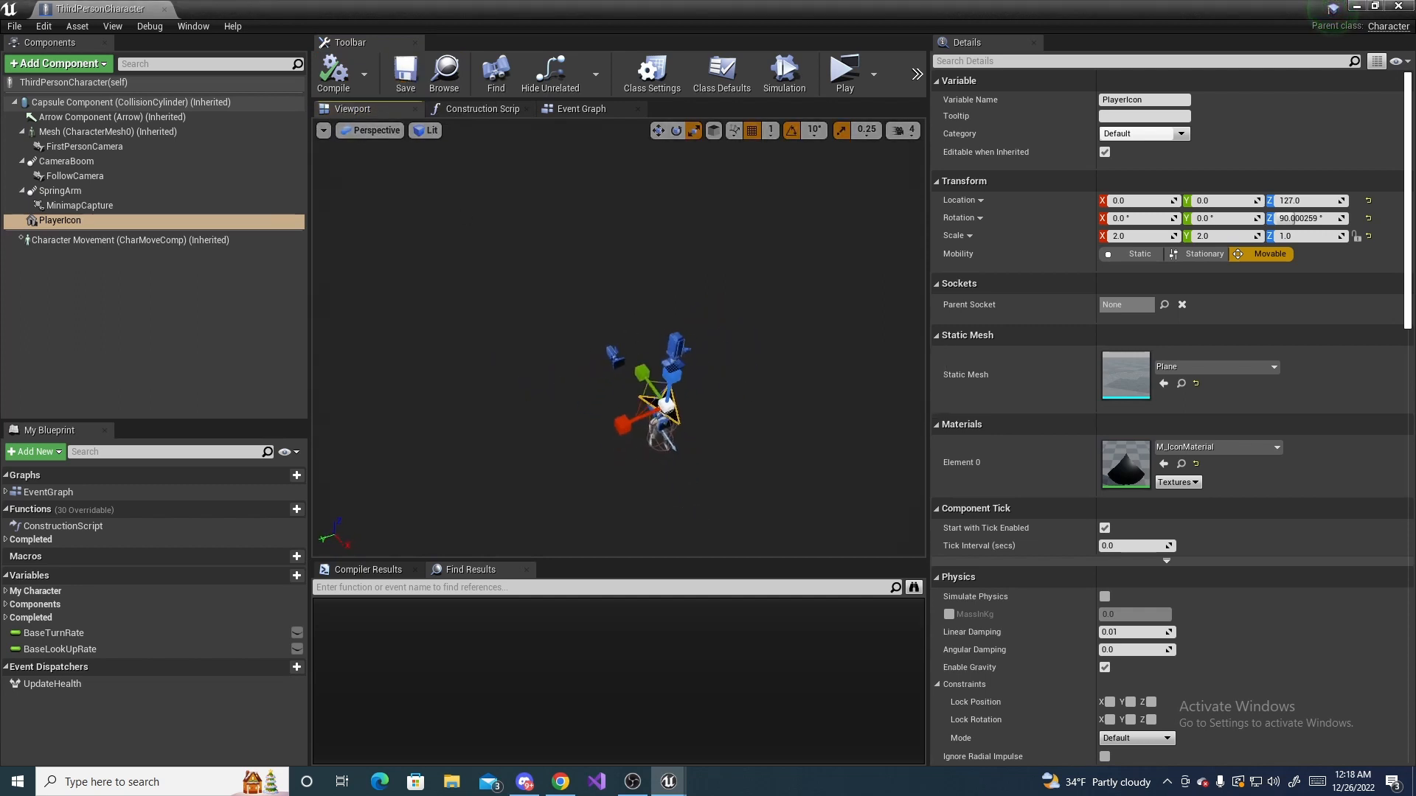
{"action": "right_click_drag", "start_coordinate": [449, 470], "coordinate": [542, 474]}
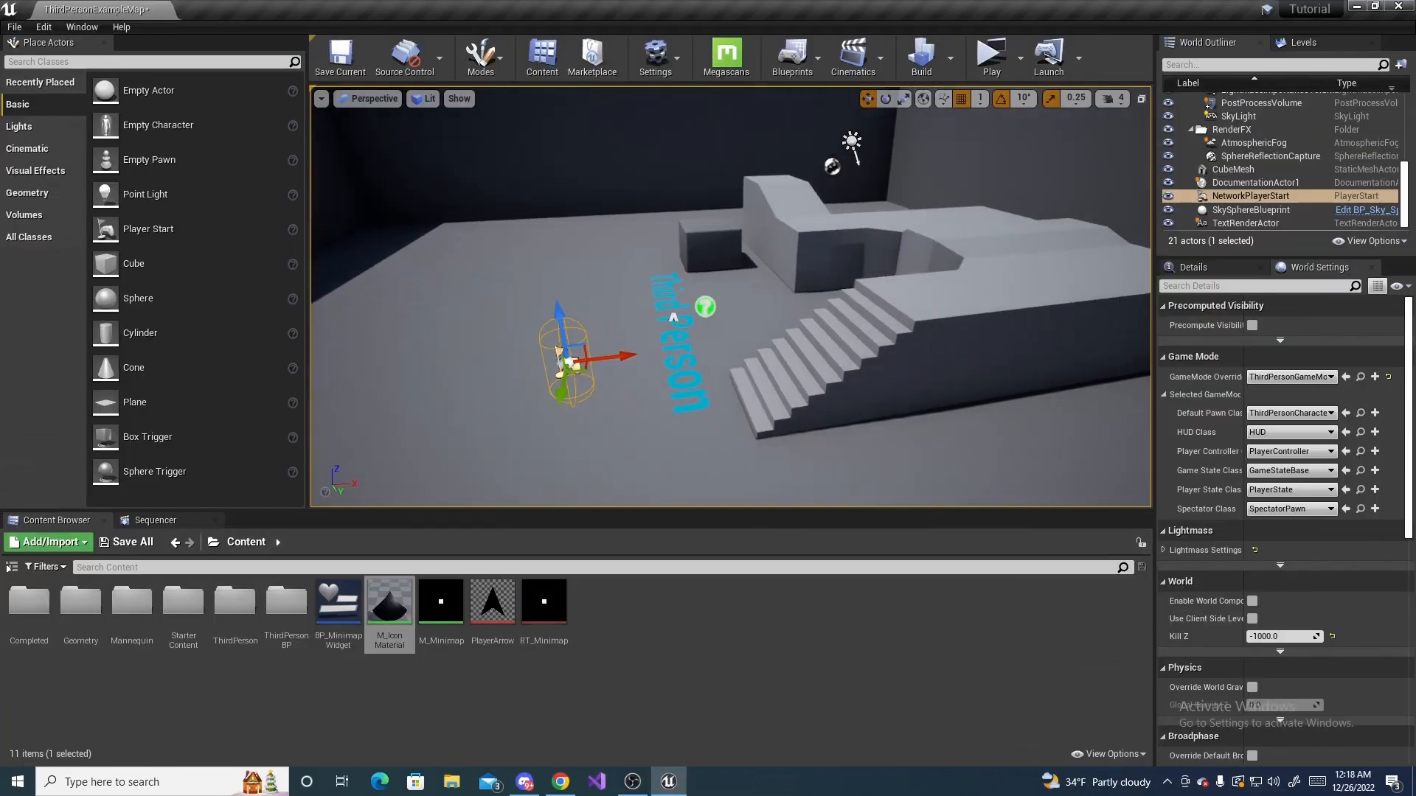
Play the level and run, turn and jump with the character to check the arrow on the minimap.
{"action": "right_click_drag", "start_coordinate": [894, 295], "coordinate": [1010, 332]}
{"action": "left_click", "coordinate": [983, 72]}
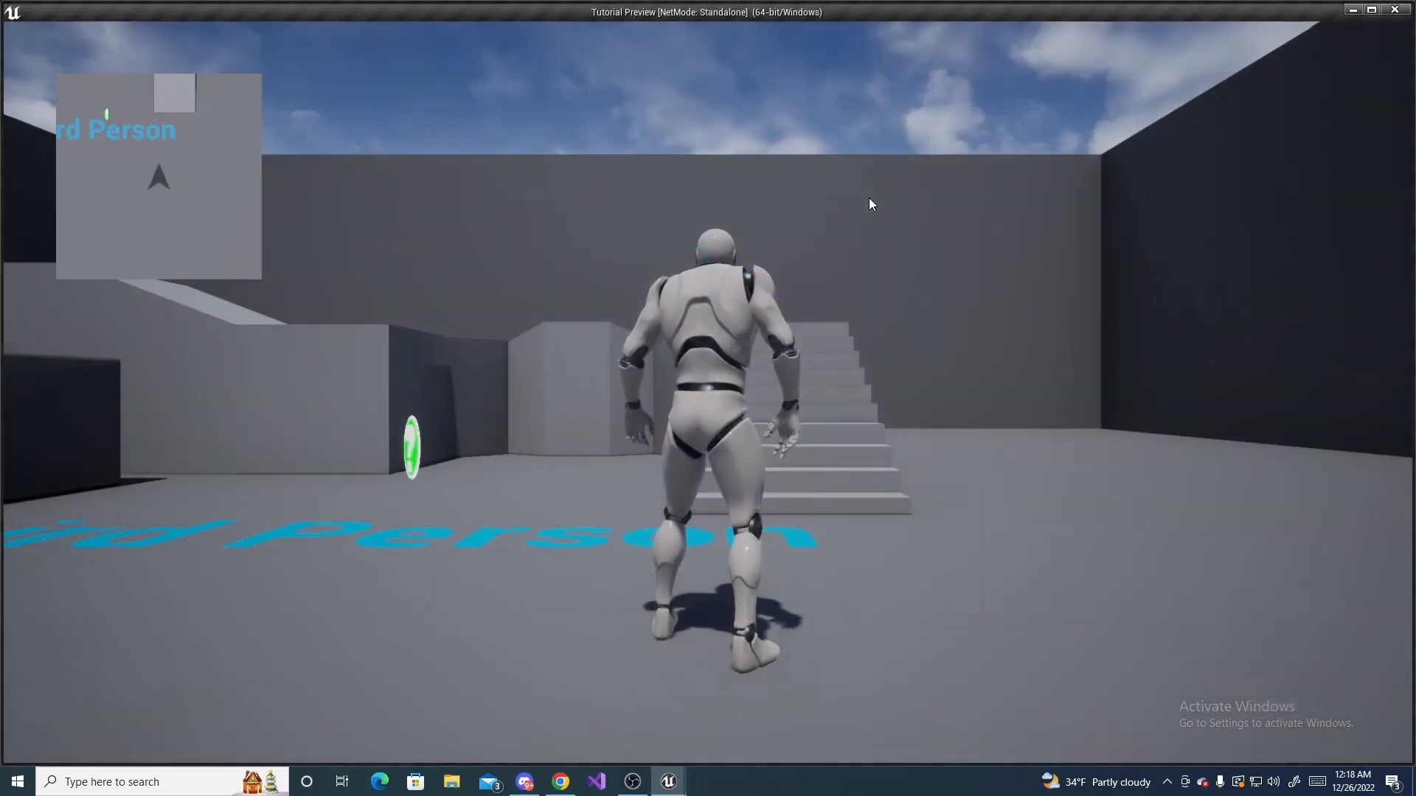
{"action": "key", "text": "a"}
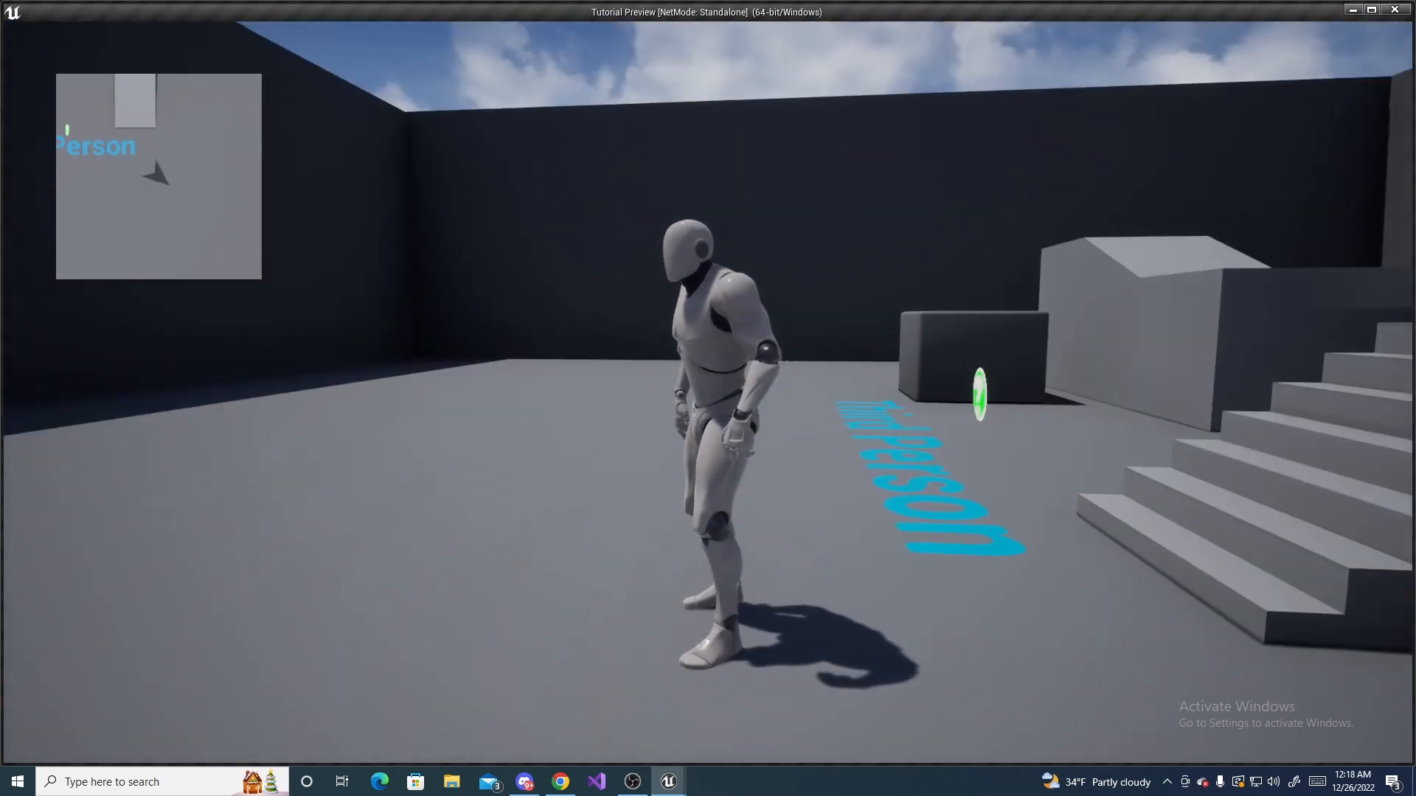
{"action": "key", "text": "a"}
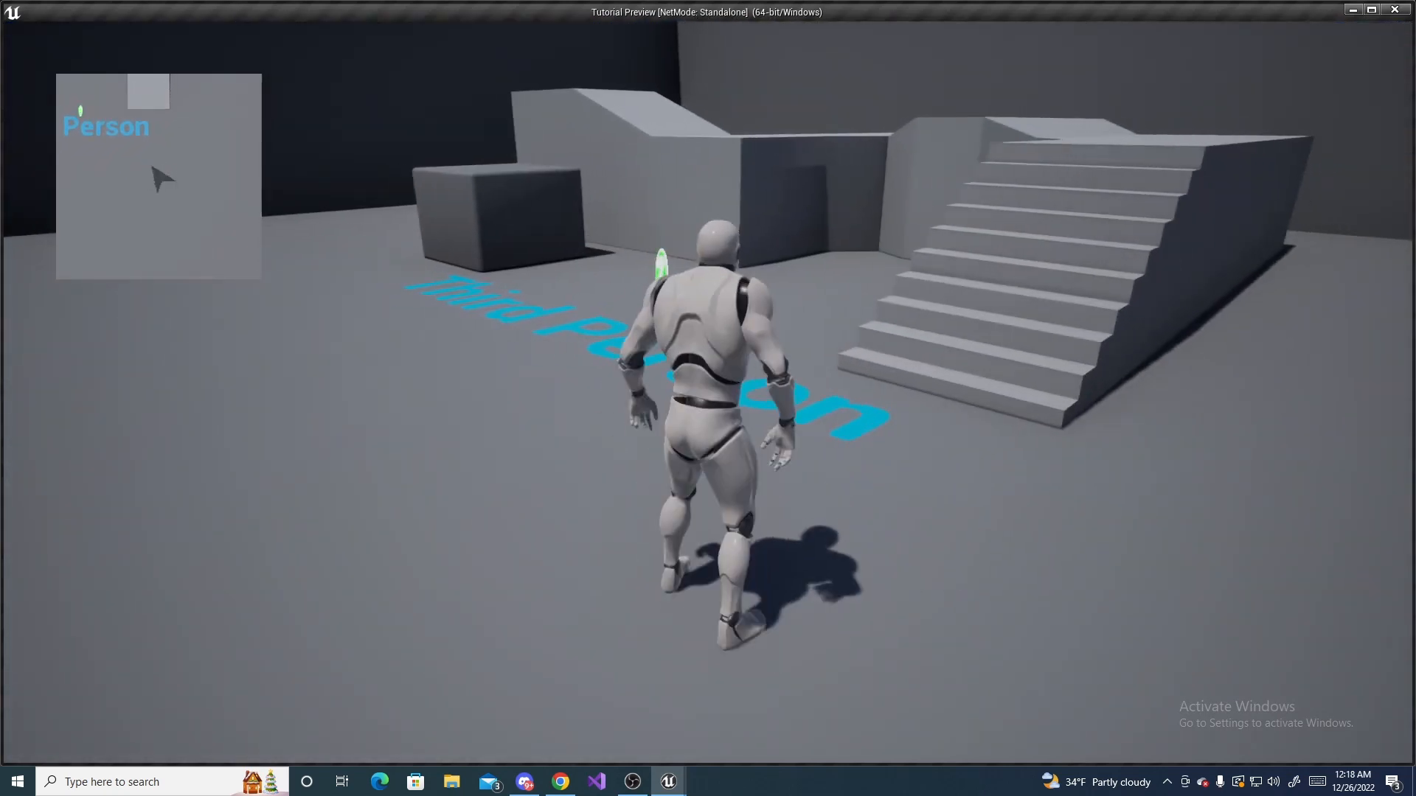
{"action": "key", "text": "w"}
{"action": "key", "text": "w"}
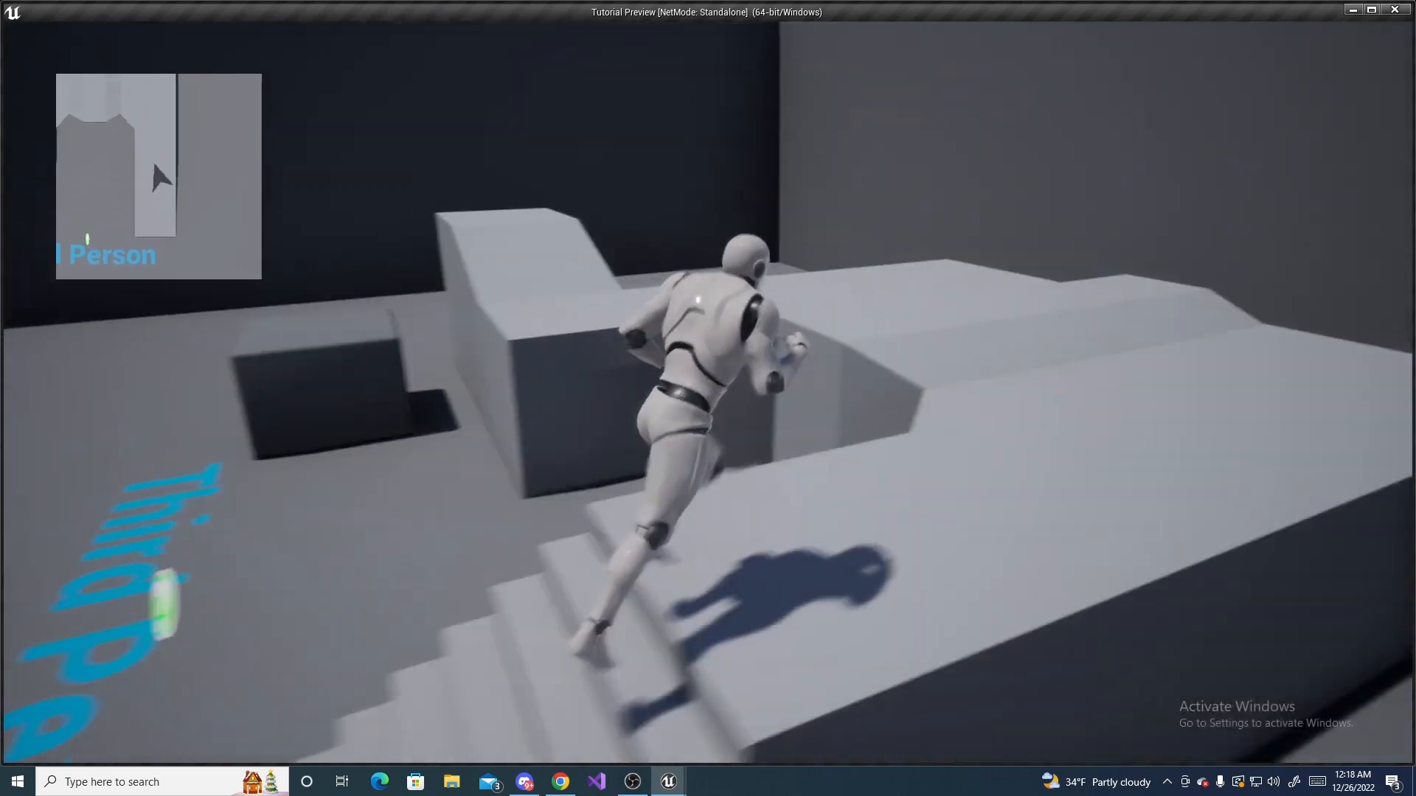
{"action": "key", "text": "w"}
{"action": "key", "text": "a"}
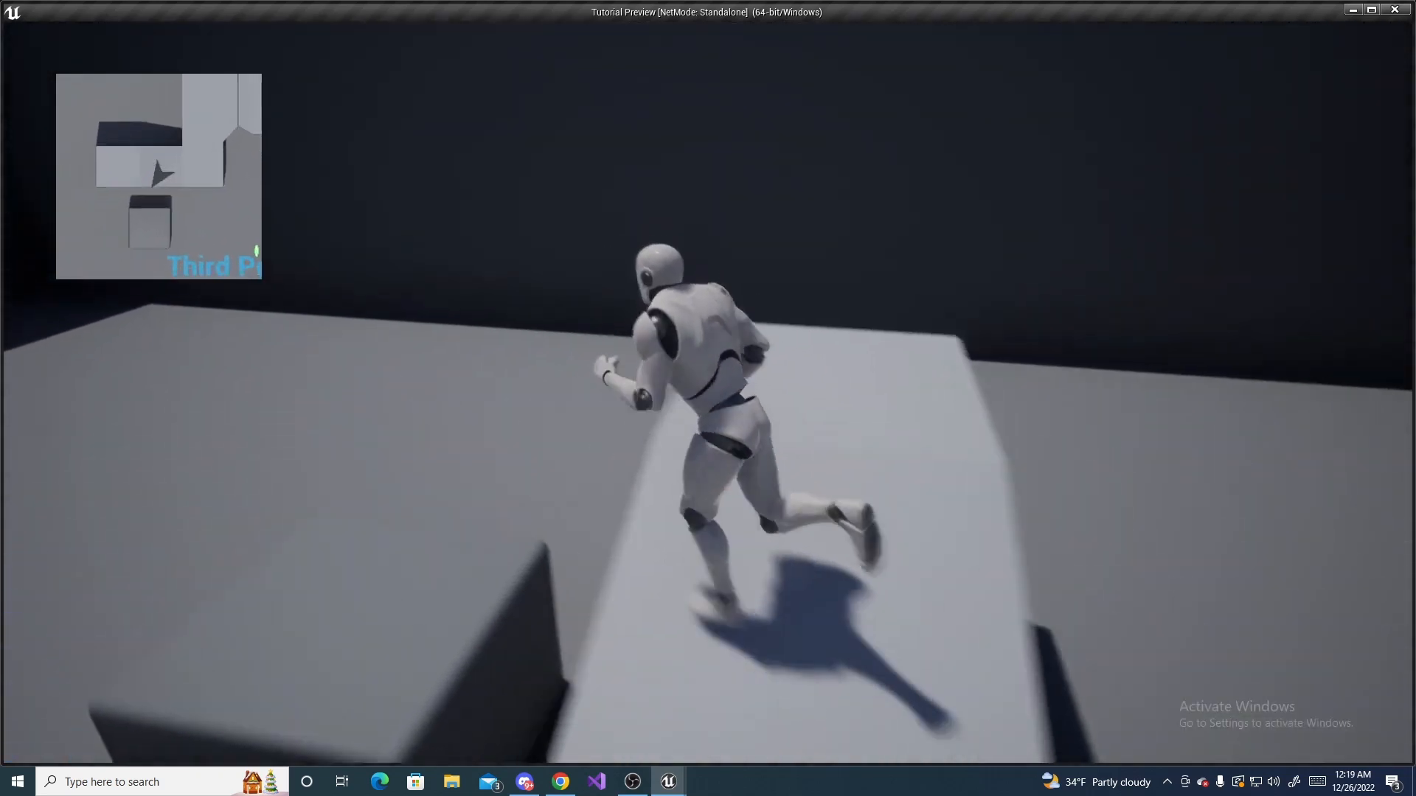
{"action": "key", "text": "space"}
{"action": "key", "text": "w"}
{"action": "key", "text": "space"}
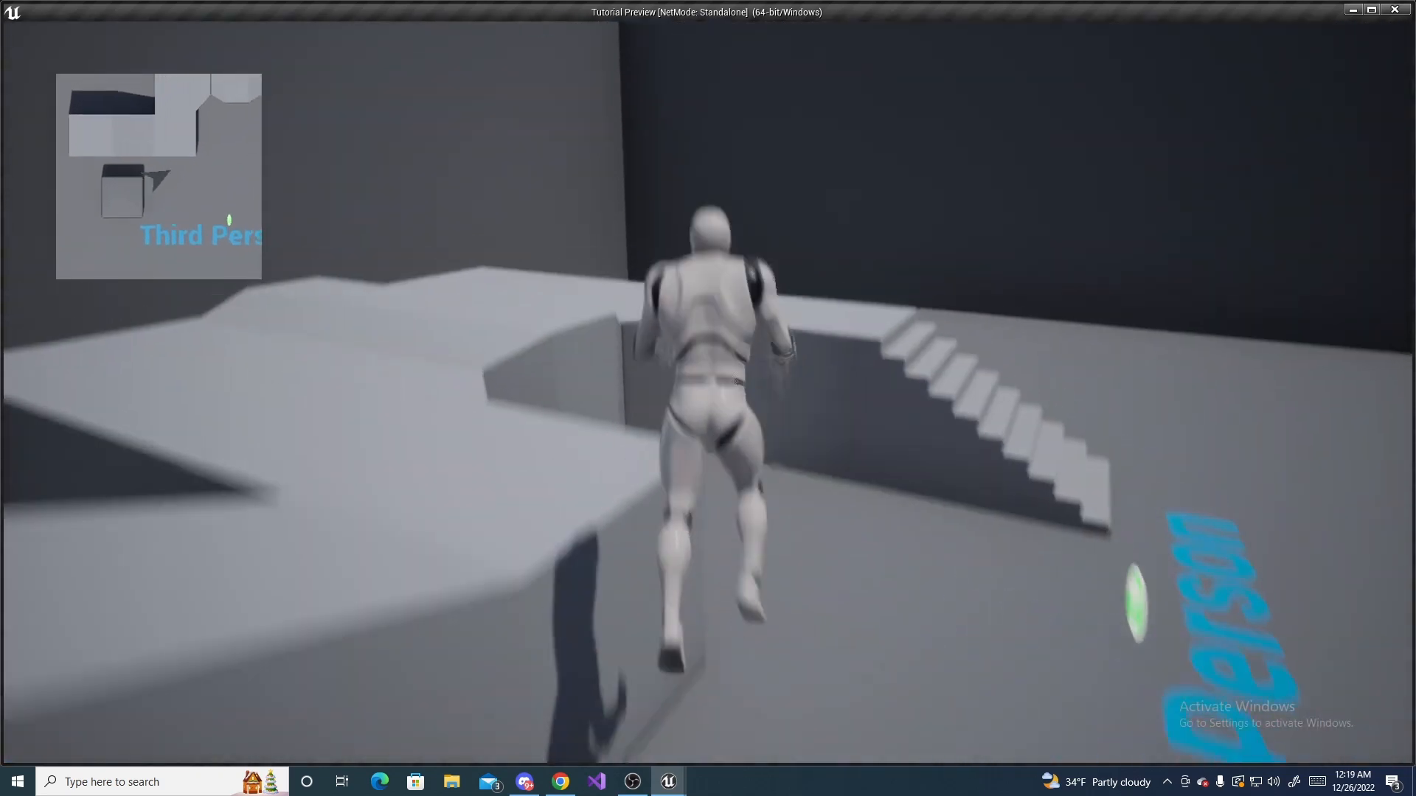
Run and jump the character around the platforms and stairs to examine how the minimap arrow follows its position and facing direction.
{"action": "key", "text": "w"}
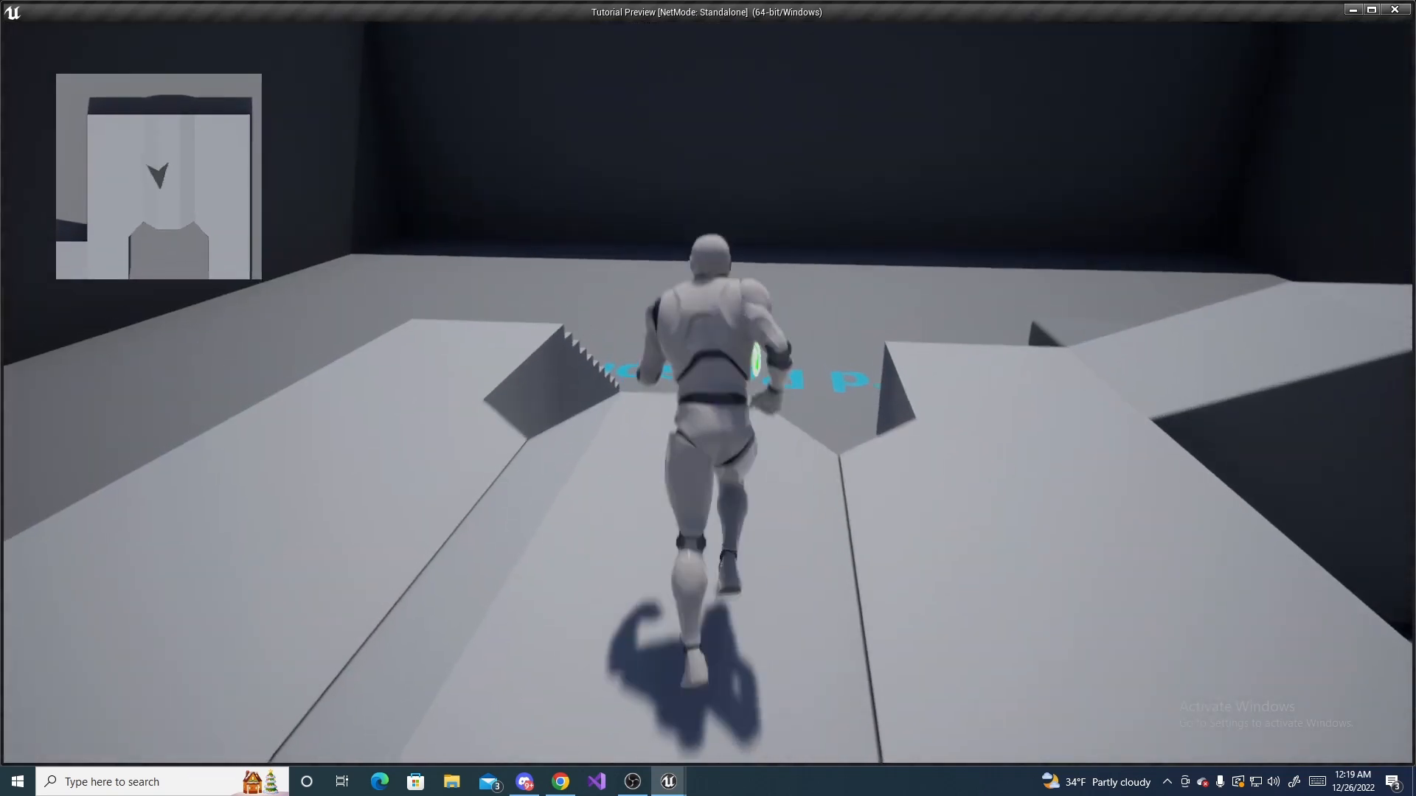
{"action": "key", "text": "w"}
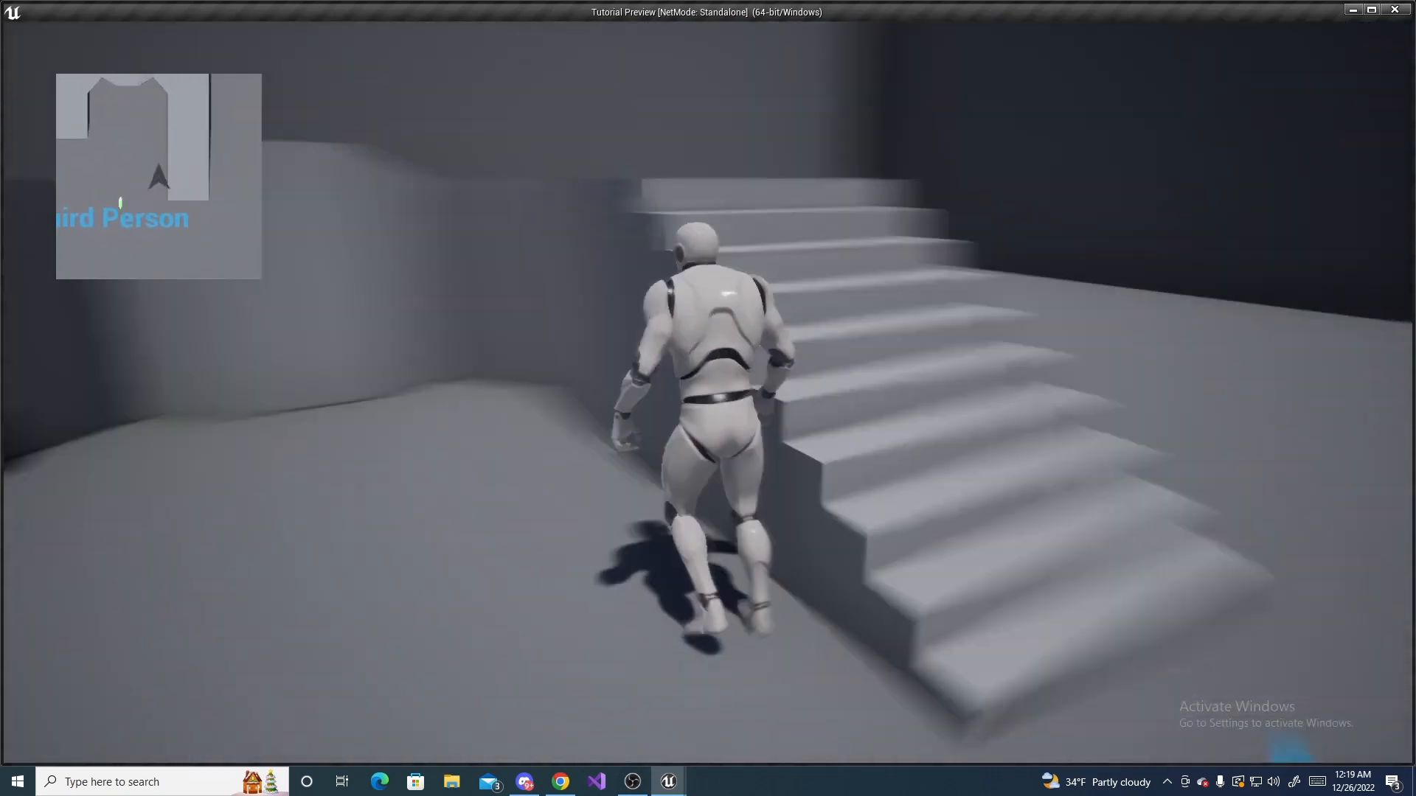
{"action": "key", "text": "w"}
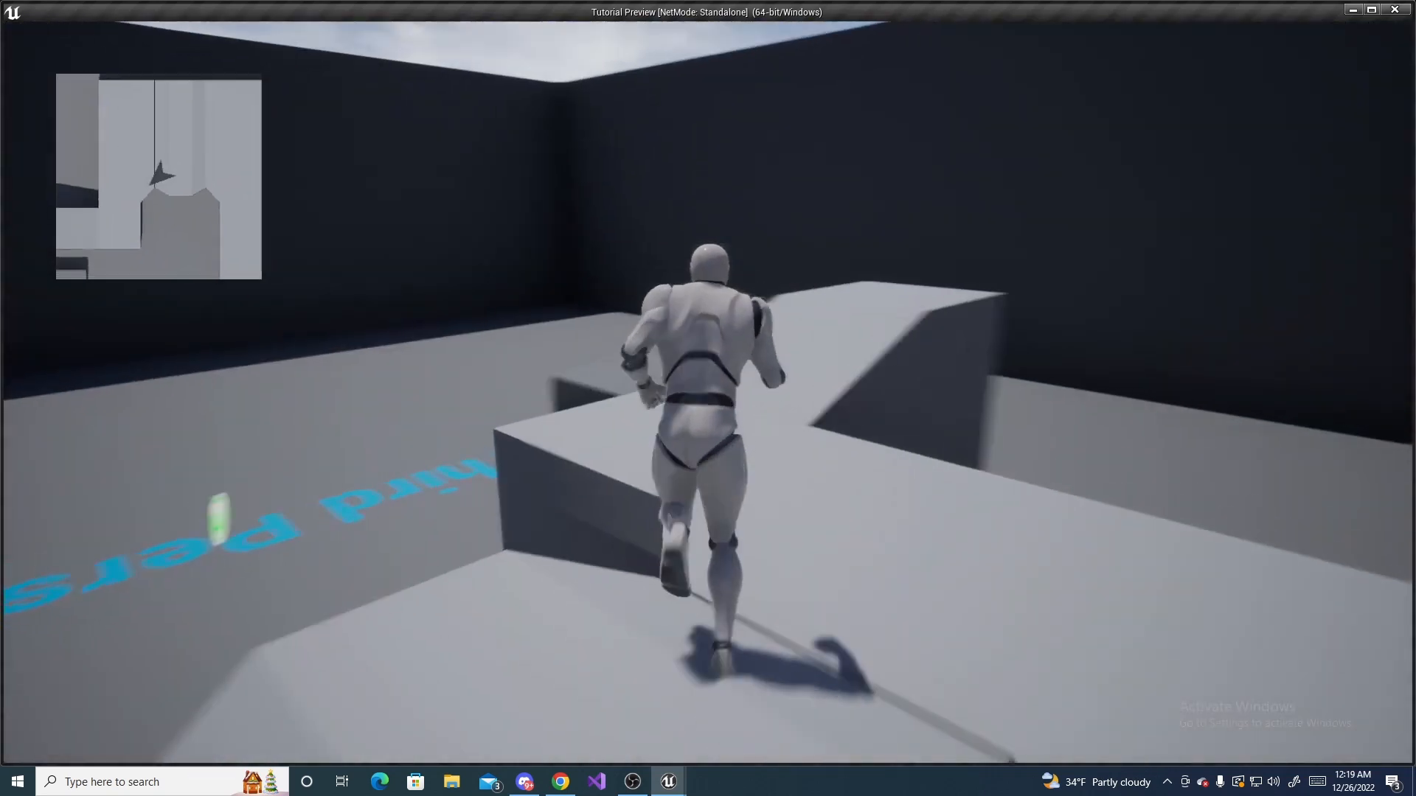
{"action": "key", "text": "space"}
{"action": "key", "text": "w"}
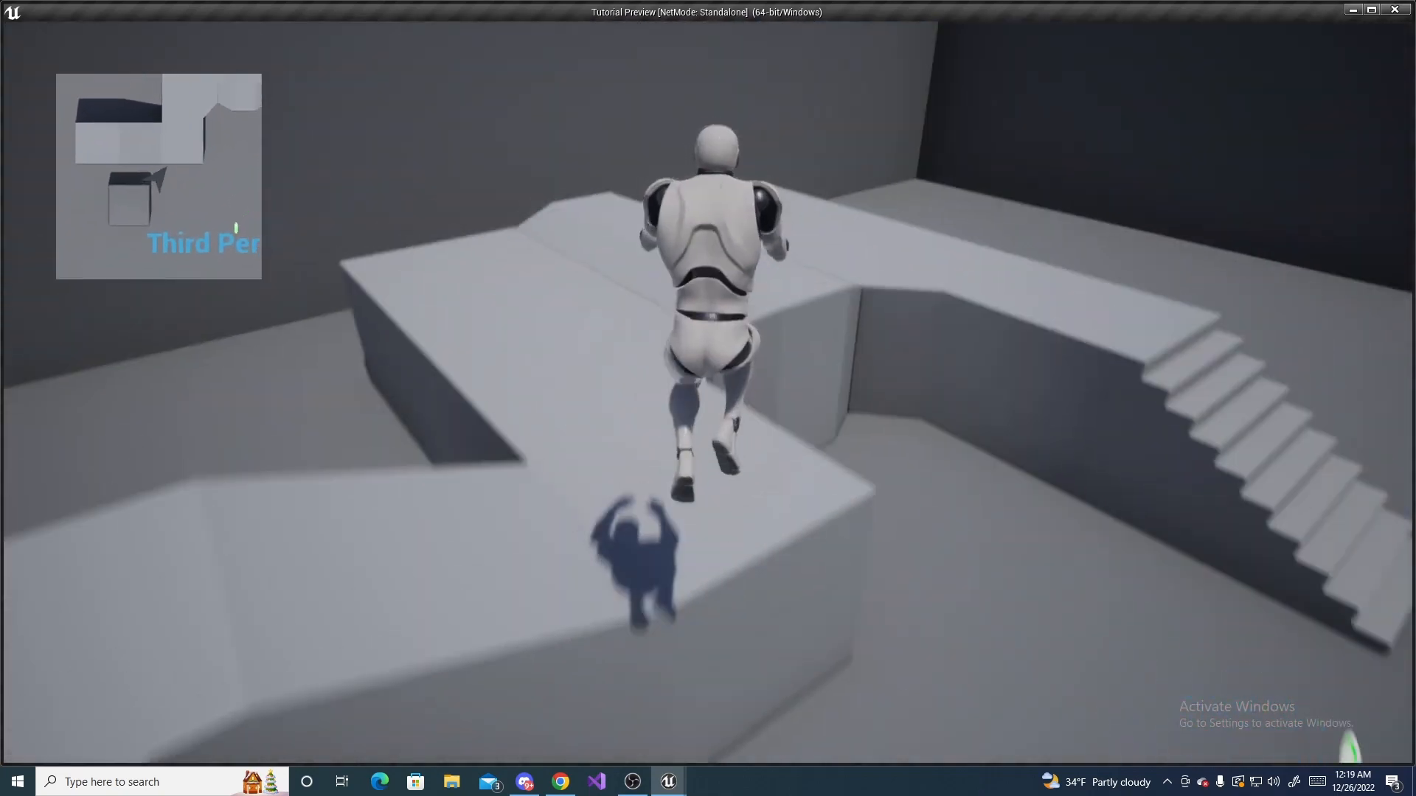
{"action": "key", "text": "w"}
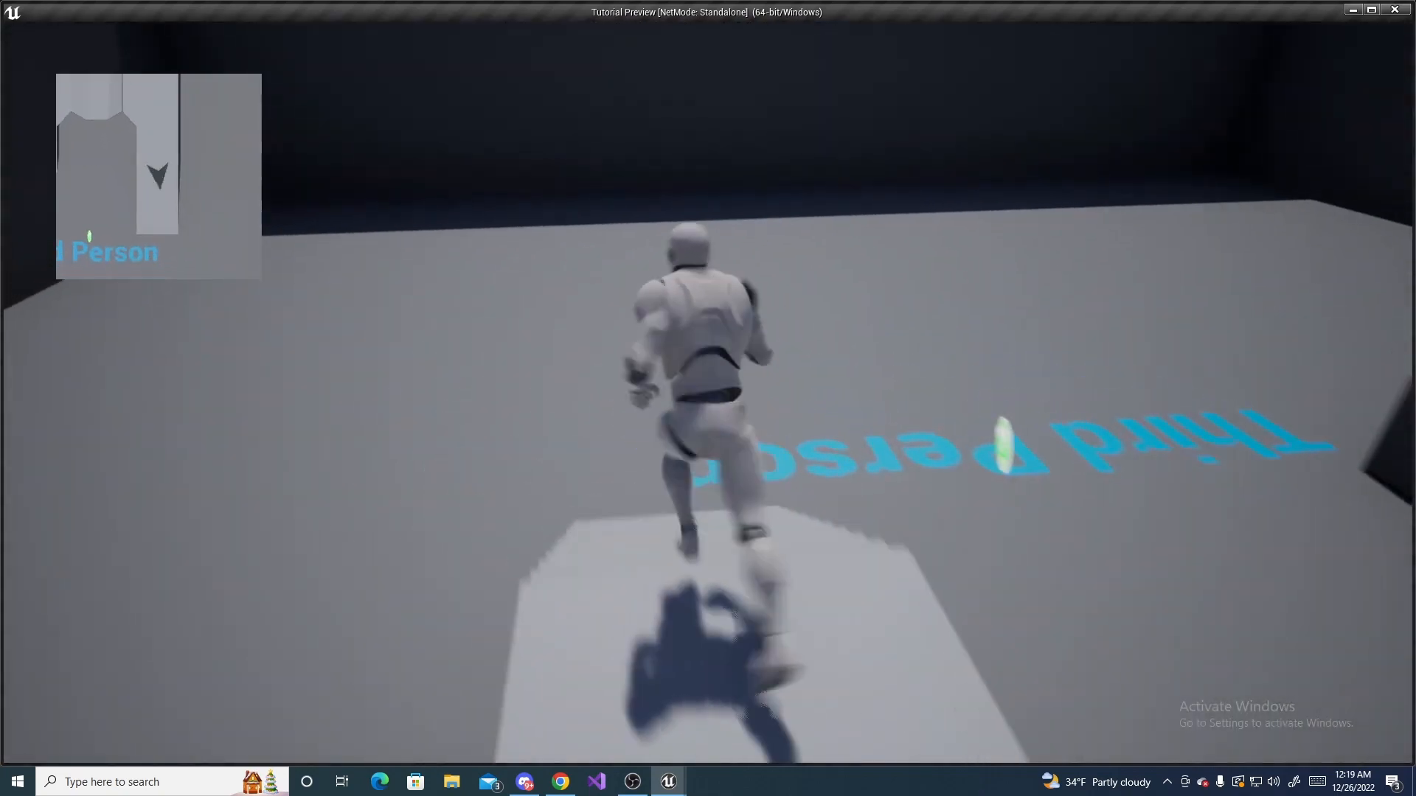
{"action": "key", "text": "w"}
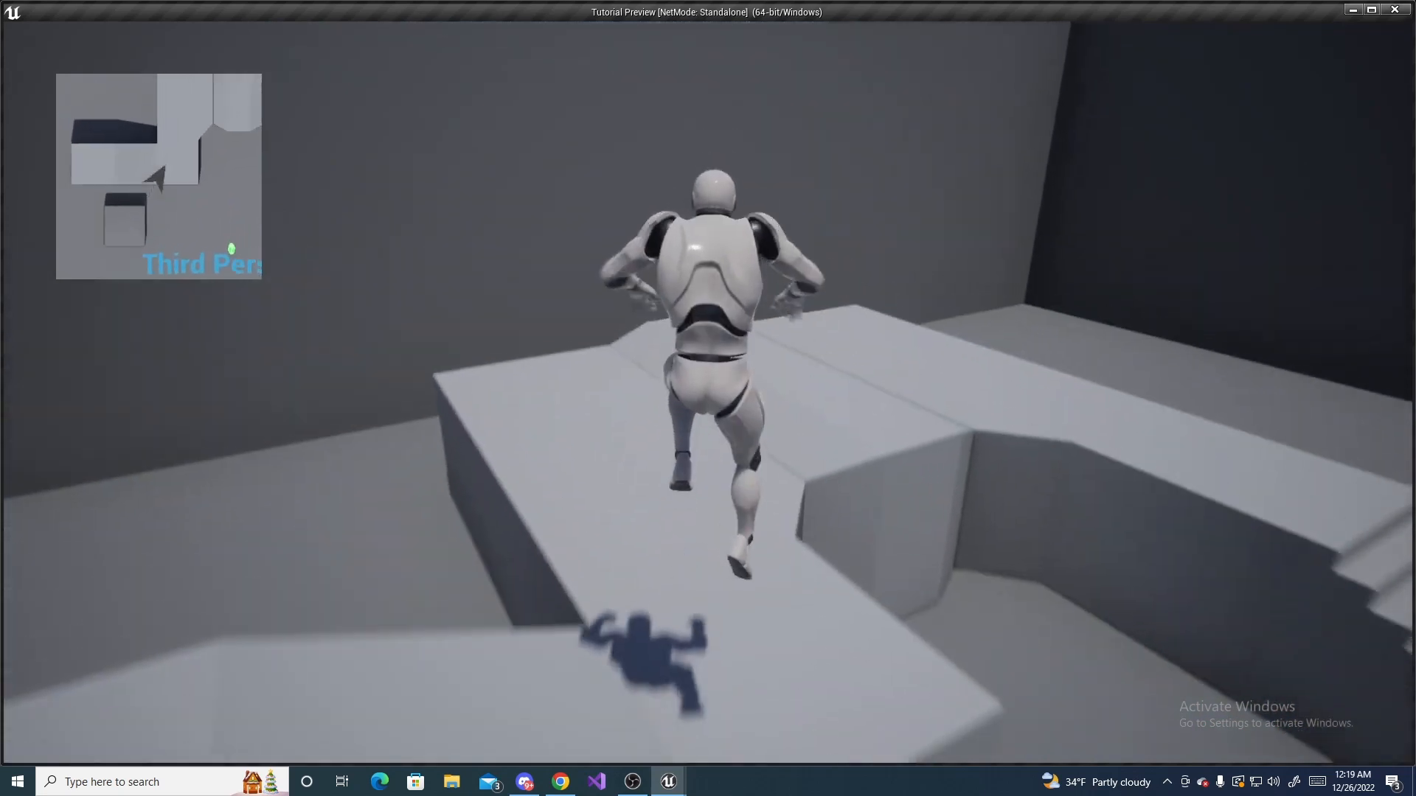
{"action": "key", "text": "w"}
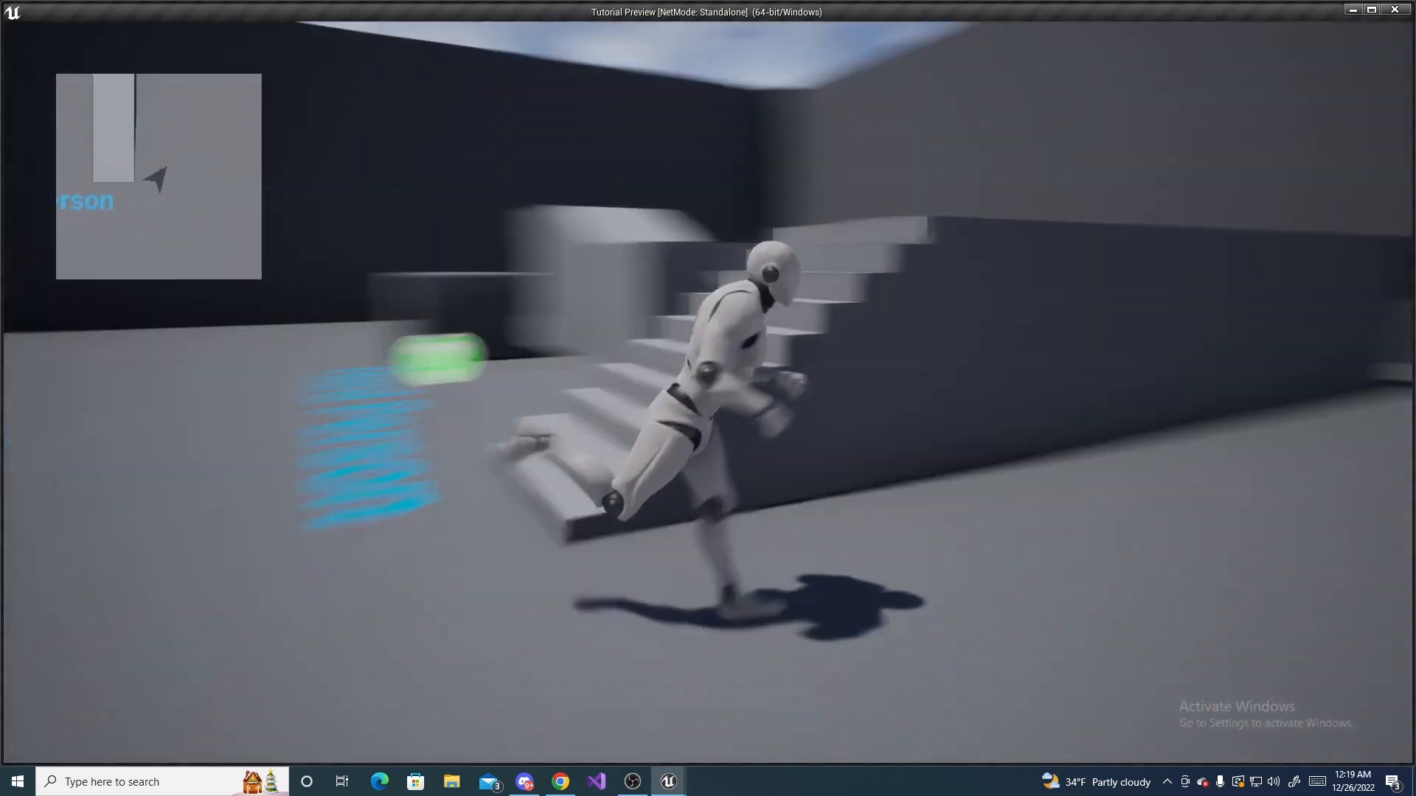
{"action": "key", "text": "w"}
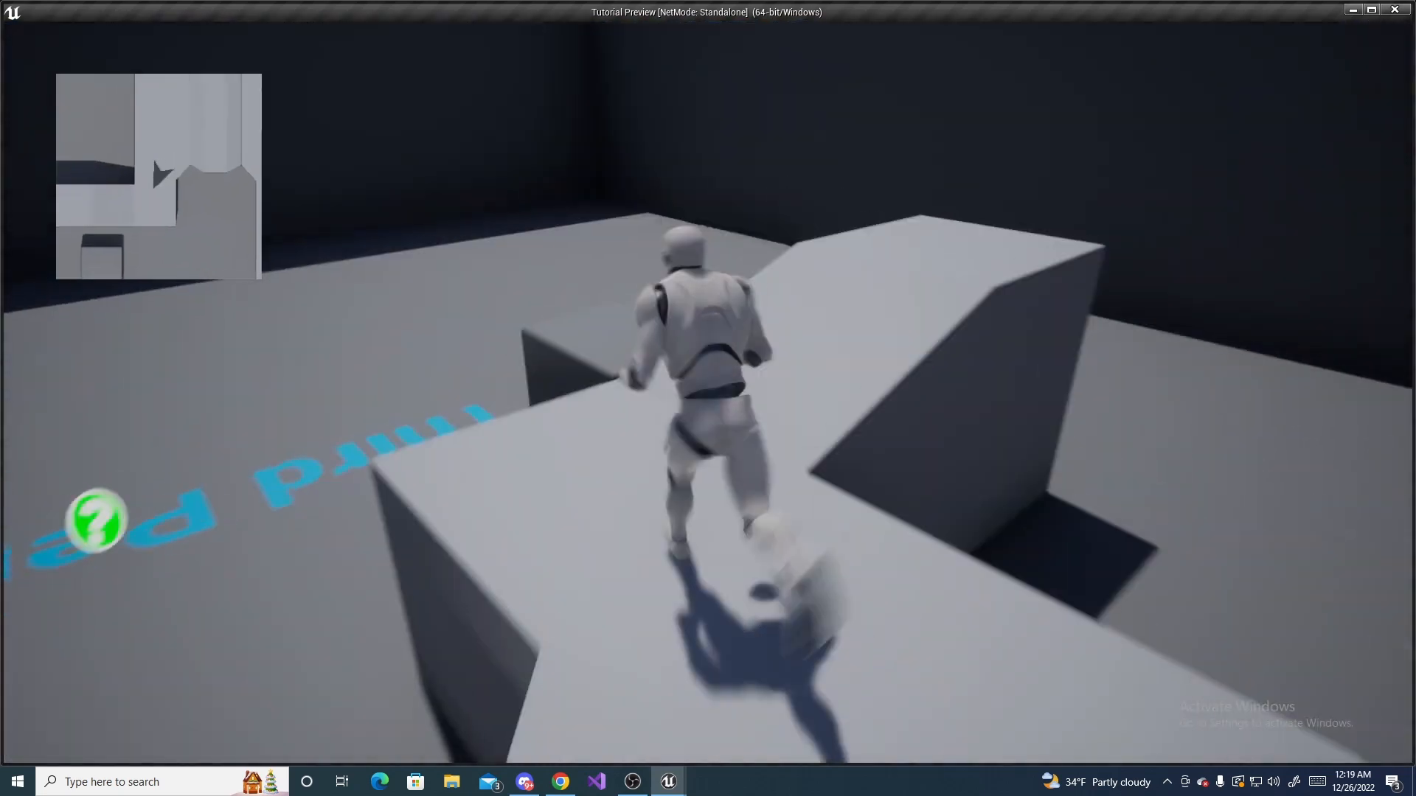
{"action": "key", "text": "w"}
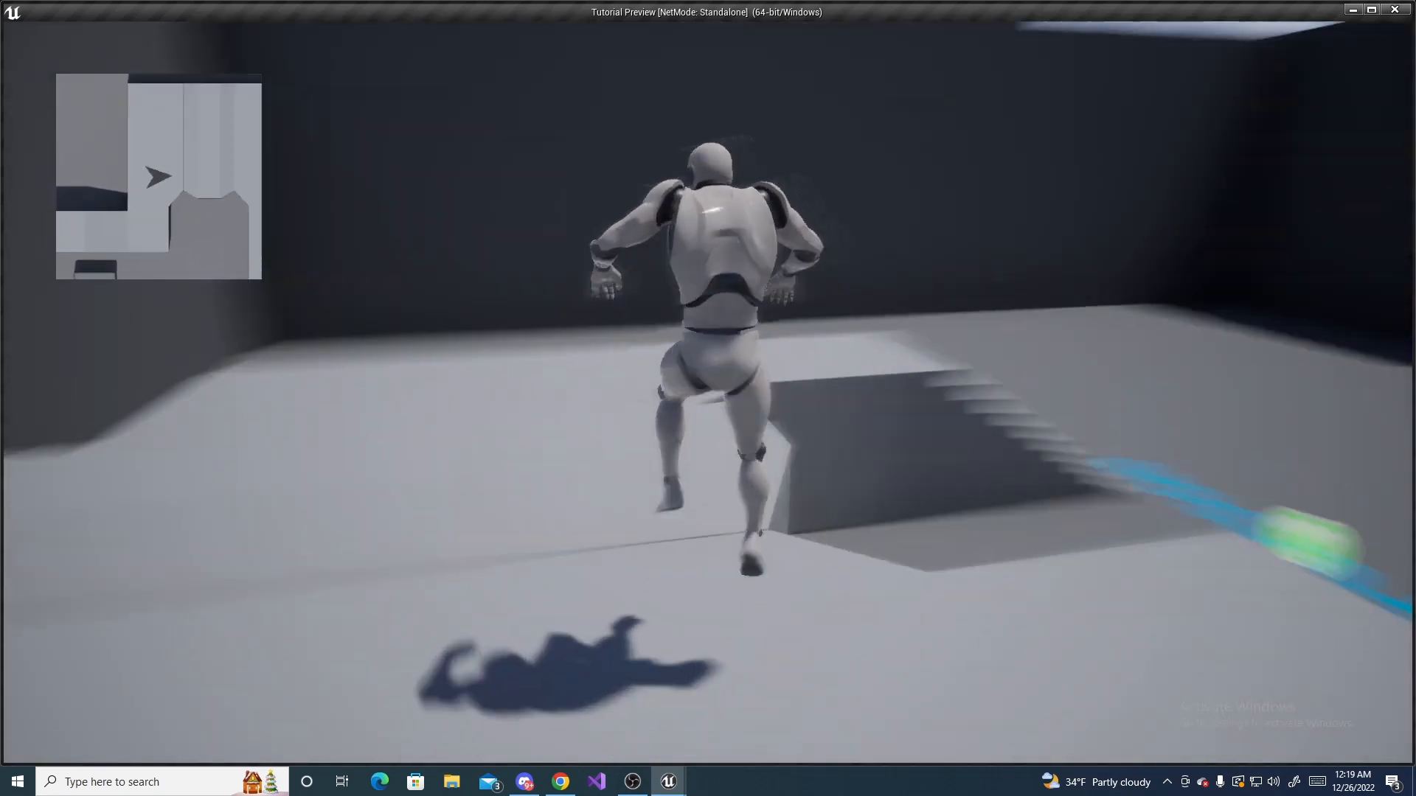
{"action": "key", "text": "w"}
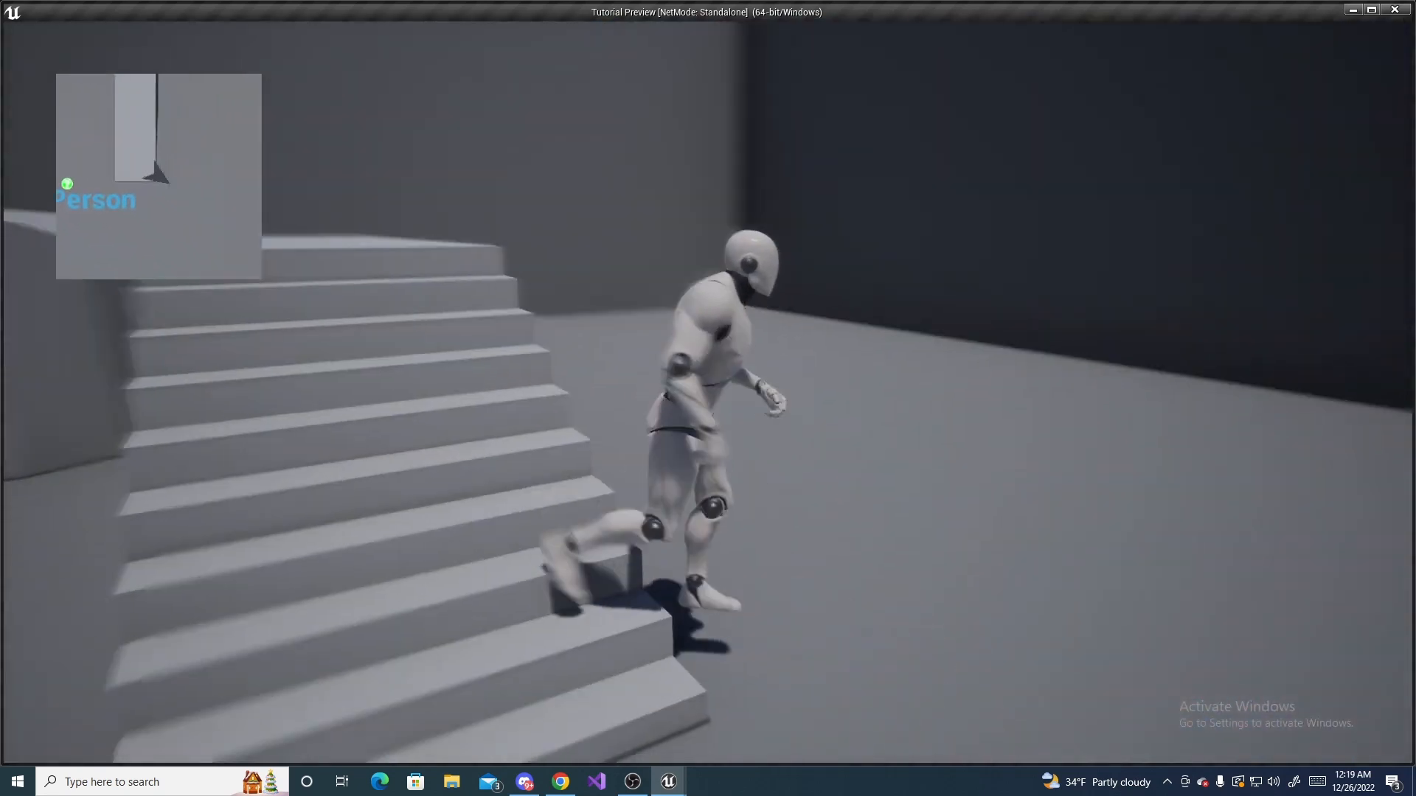
{"action": "key", "text": "w"}
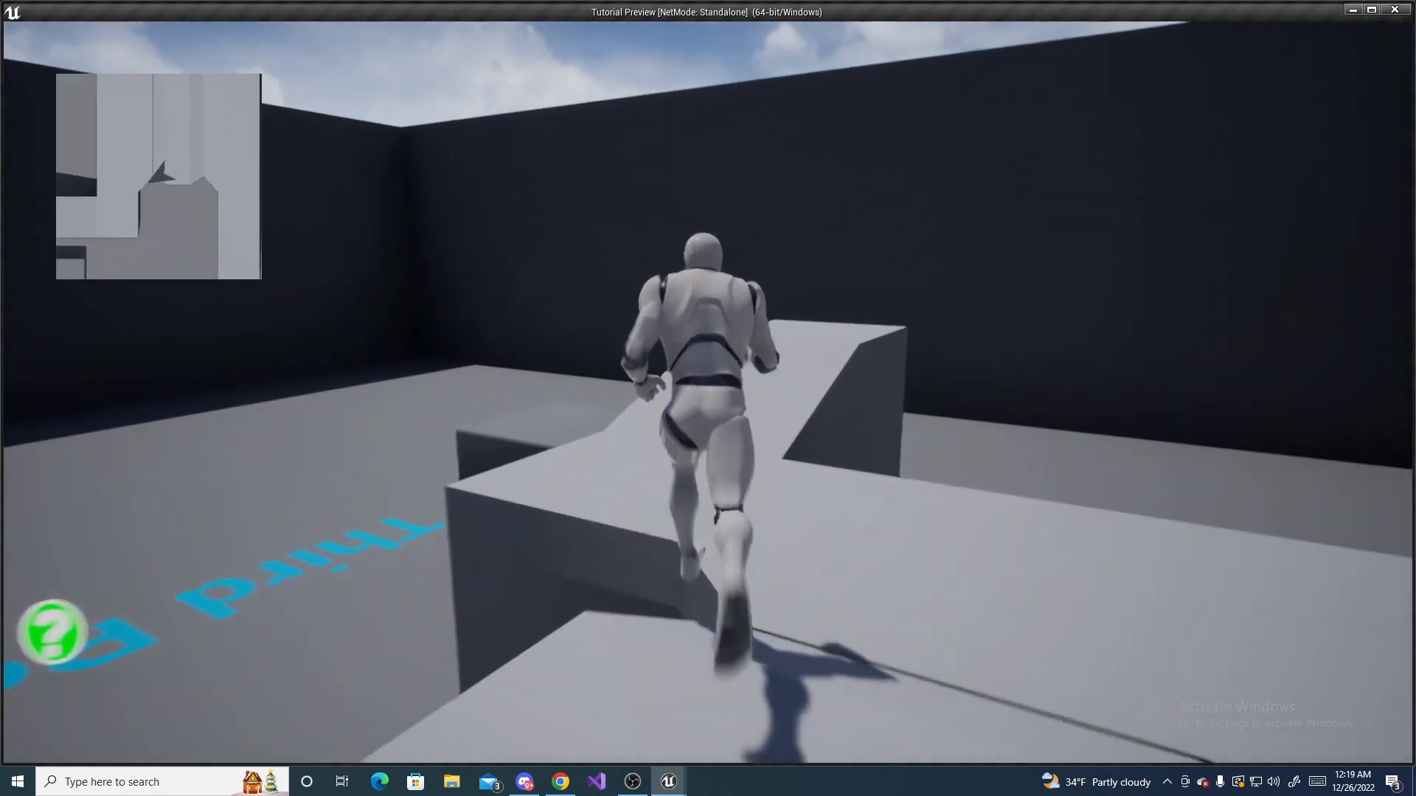
{"action": "key", "text": "w"}
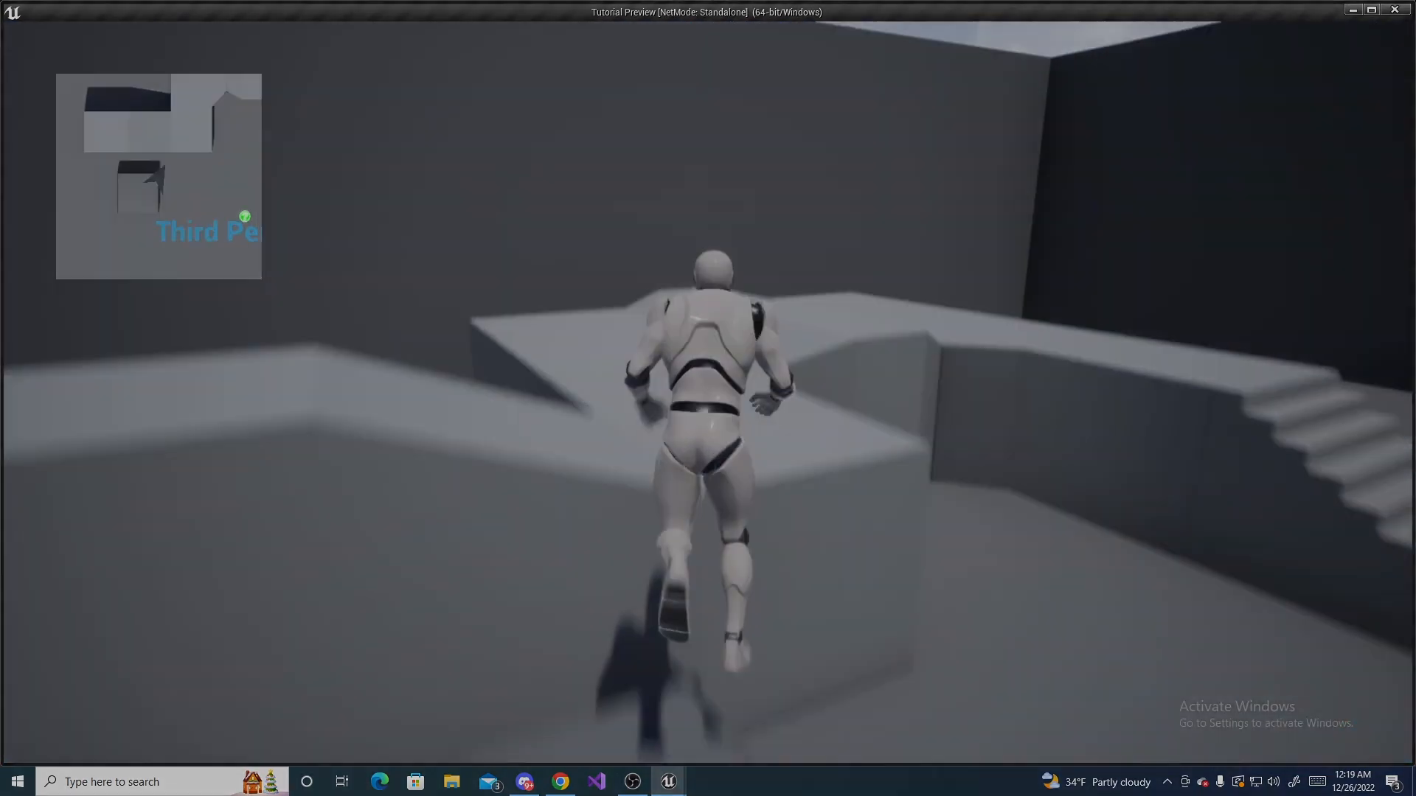